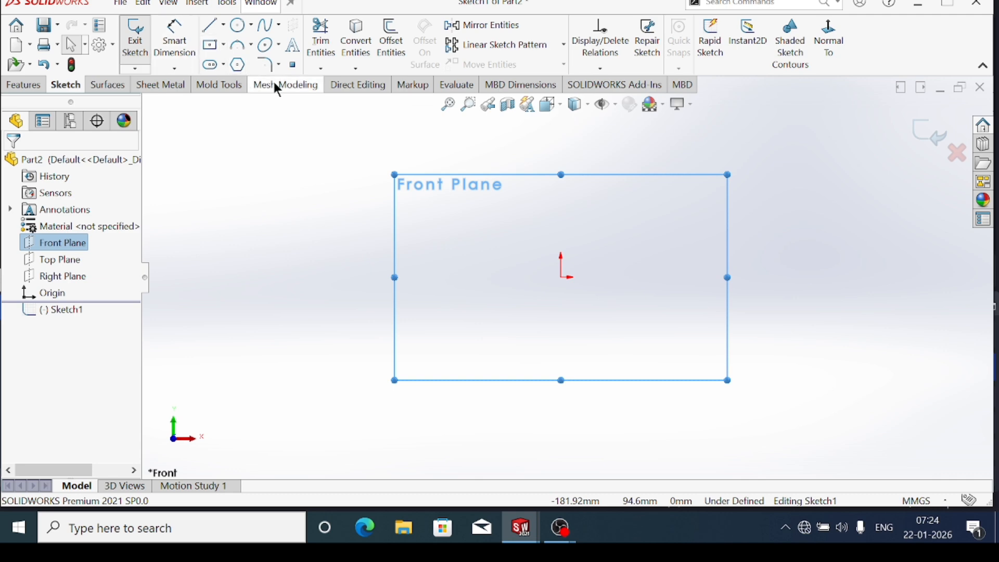
# Sketch a center rectangle about 71 mm wide and 42 mm high, centred on the origin
pyautogui.click(224, 46)
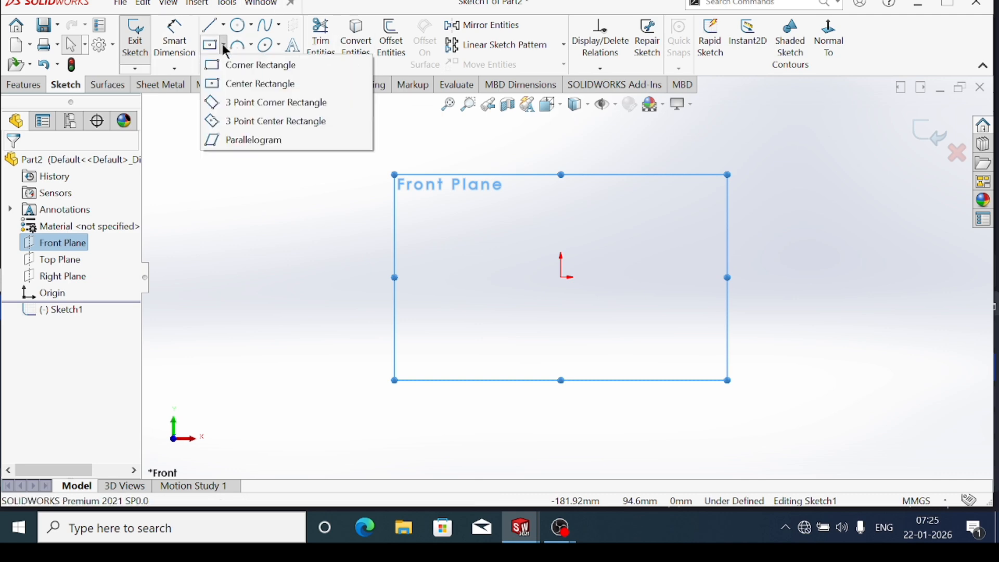
pyautogui.click(236, 83)
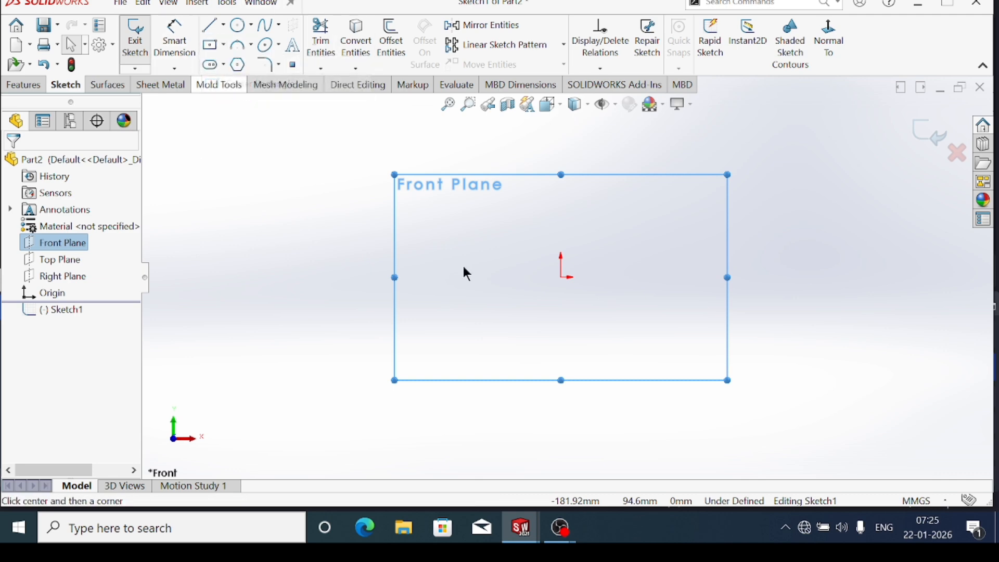
pyautogui.click(561, 277)
pyautogui.click(628, 316)
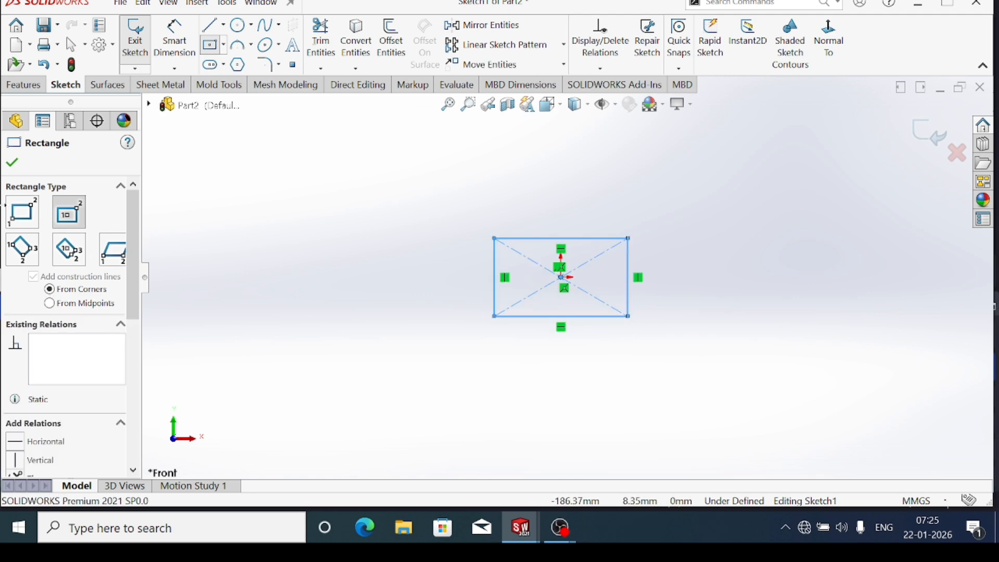
pyautogui.click(13, 164)
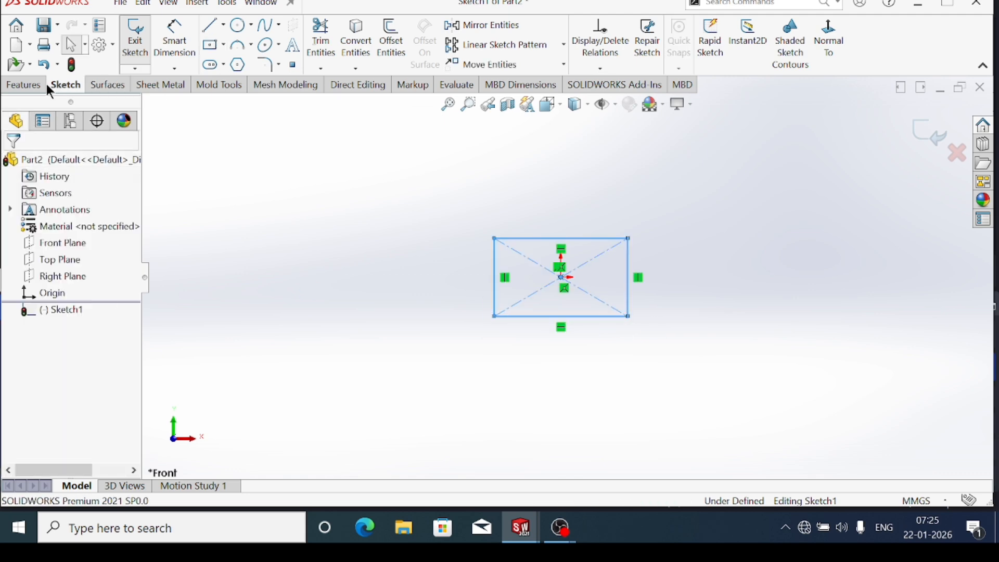
# Dimension the rectangle's top edge and set its width to 100 mm
pyautogui.click(174, 39)
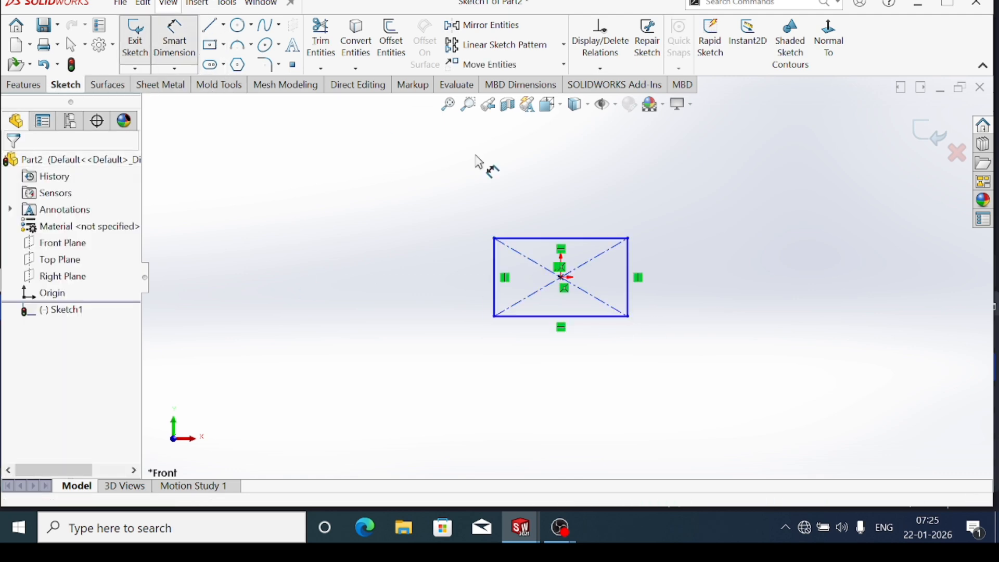
pyautogui.click(574, 242)
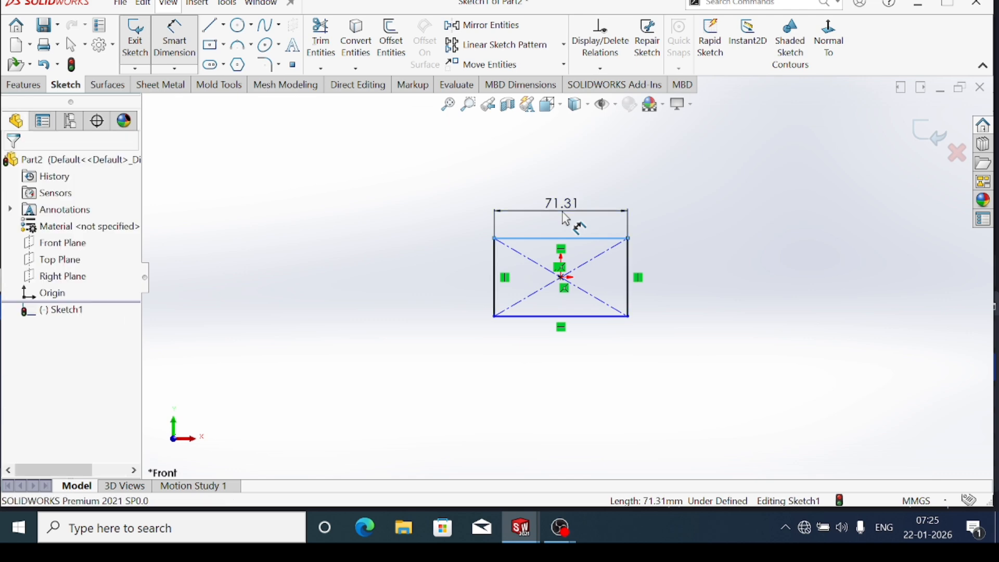
pyautogui.click(577, 225)
pyautogui.write('100')
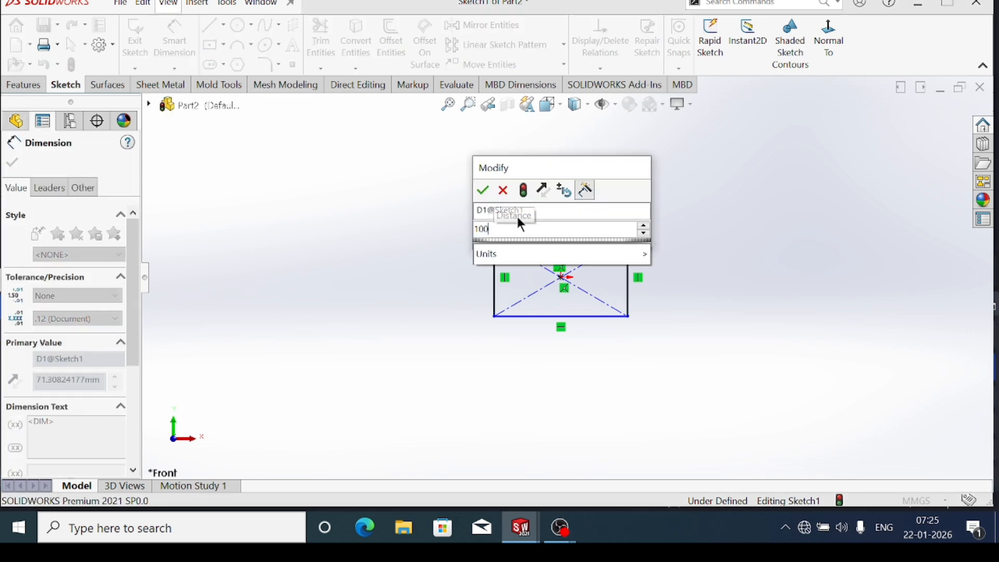
pyautogui.click(478, 190)
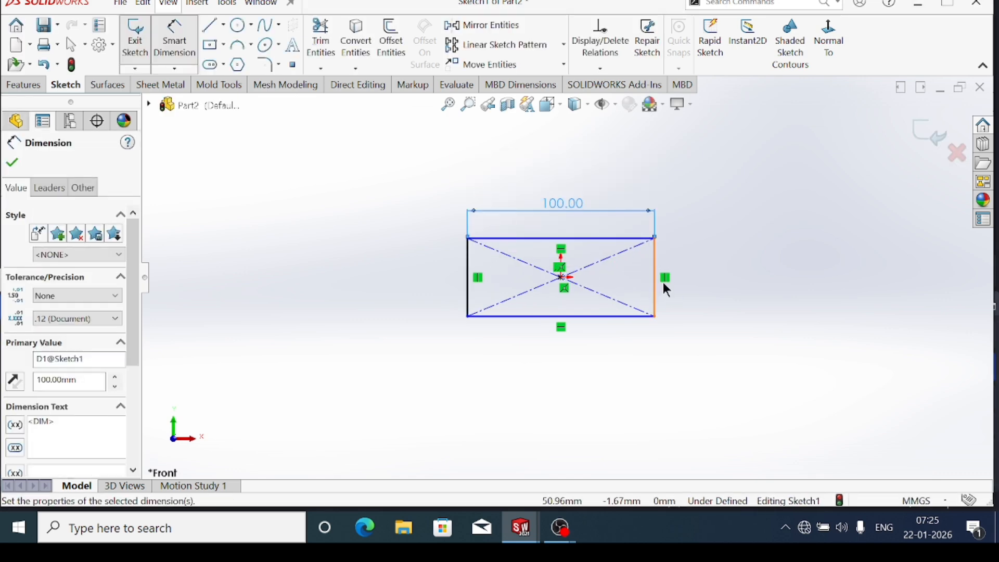
# Dimension the rectangle's vertical side and set its height to 100 mm
pyautogui.click(657, 293)
pyautogui.click(684, 297)
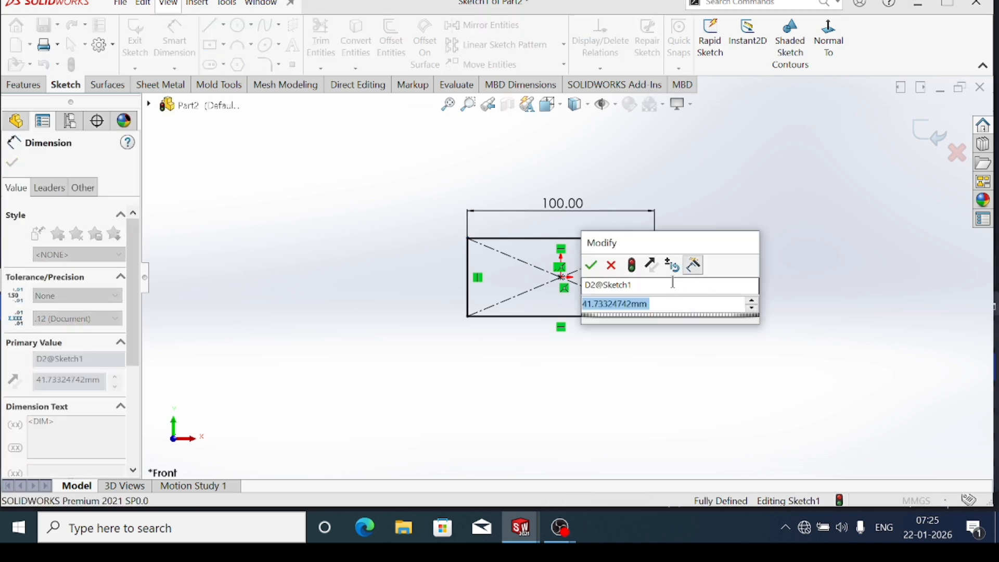
pyautogui.write('100')
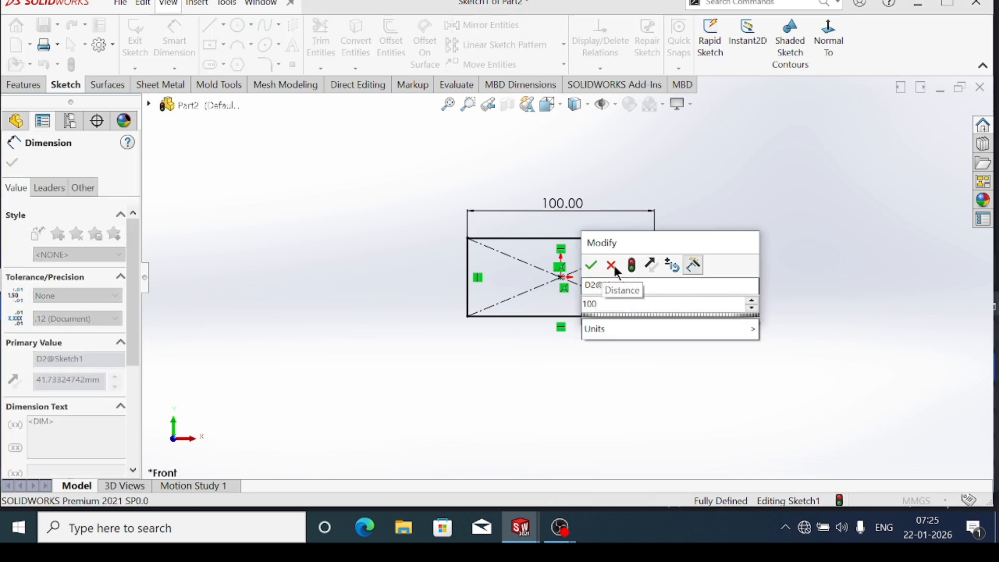
pyautogui.click(596, 265)
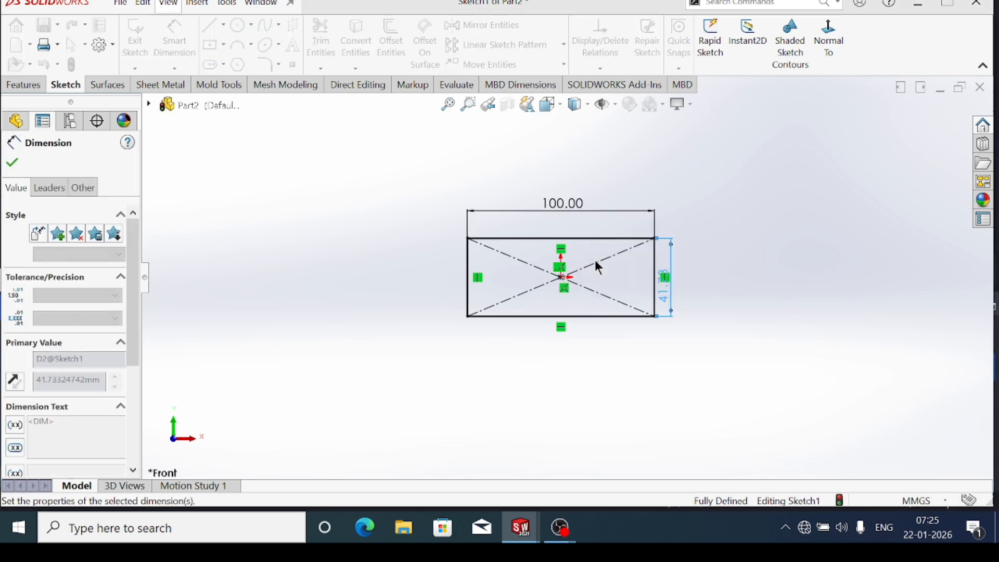
pyautogui.click(13, 163)
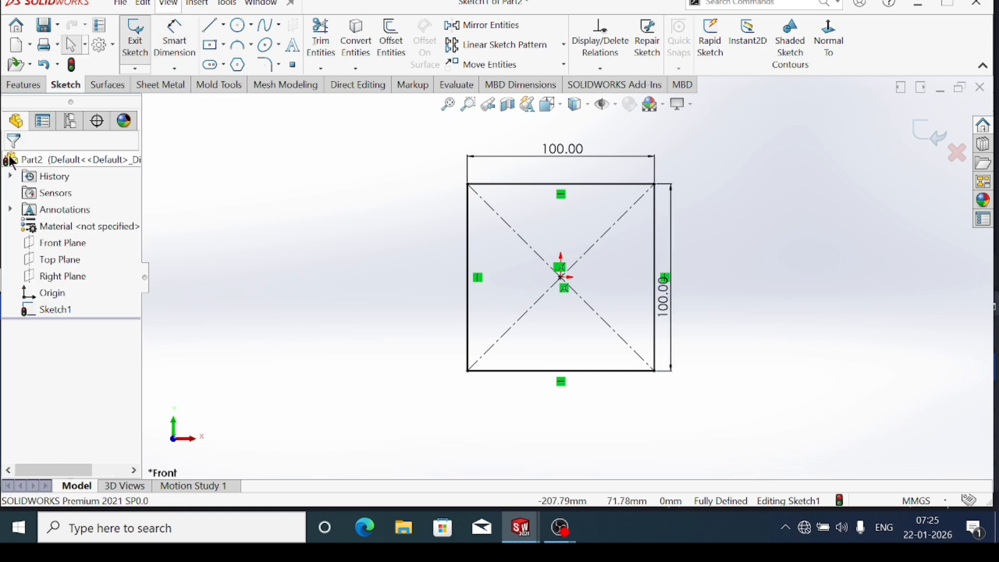
# Create a sheet metal base flange from the square sketch with a thickness of 3 mm
pyautogui.click(161, 83)
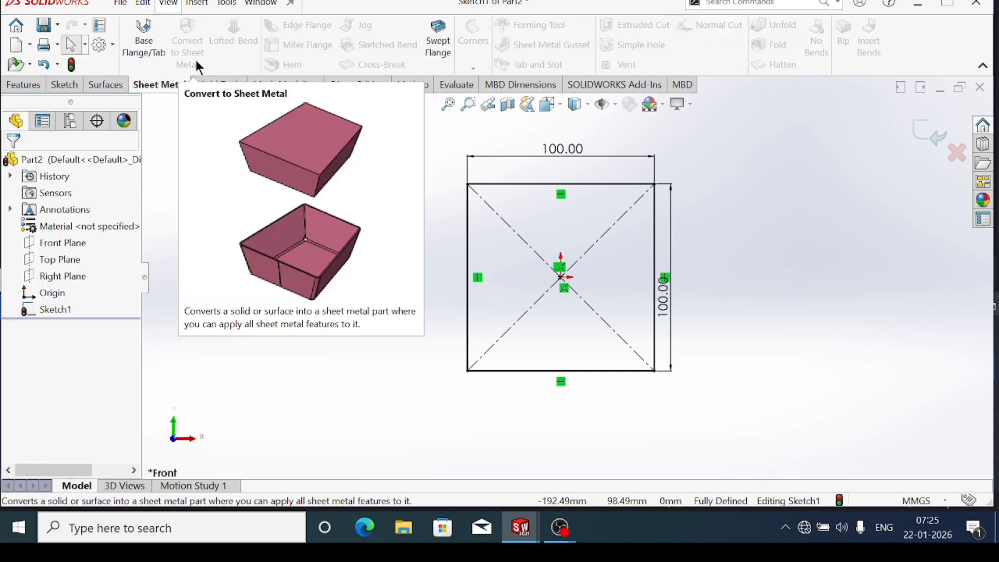
pyautogui.click(144, 45)
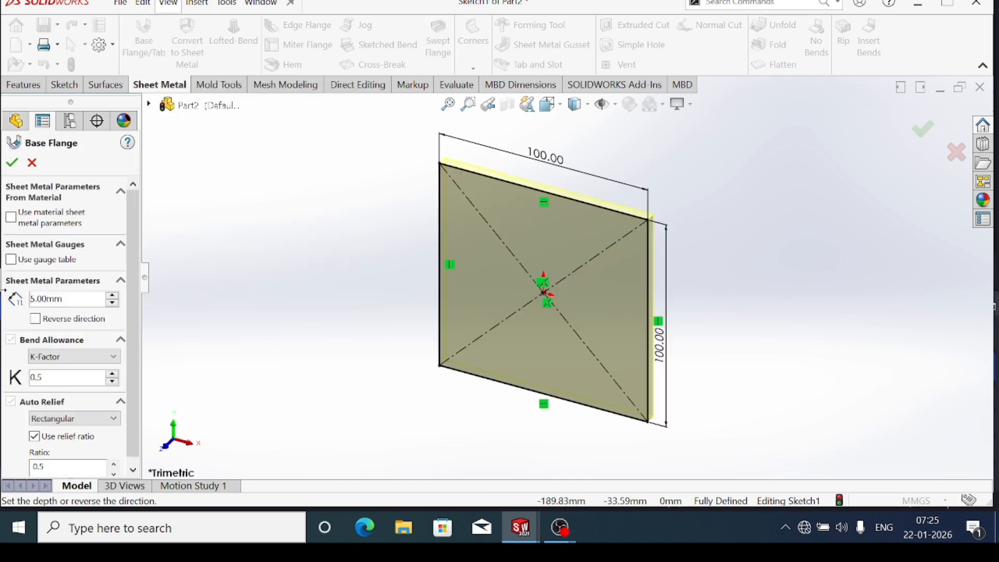
pyautogui.moveTo(64, 298); pyautogui.dragTo(22, 294)
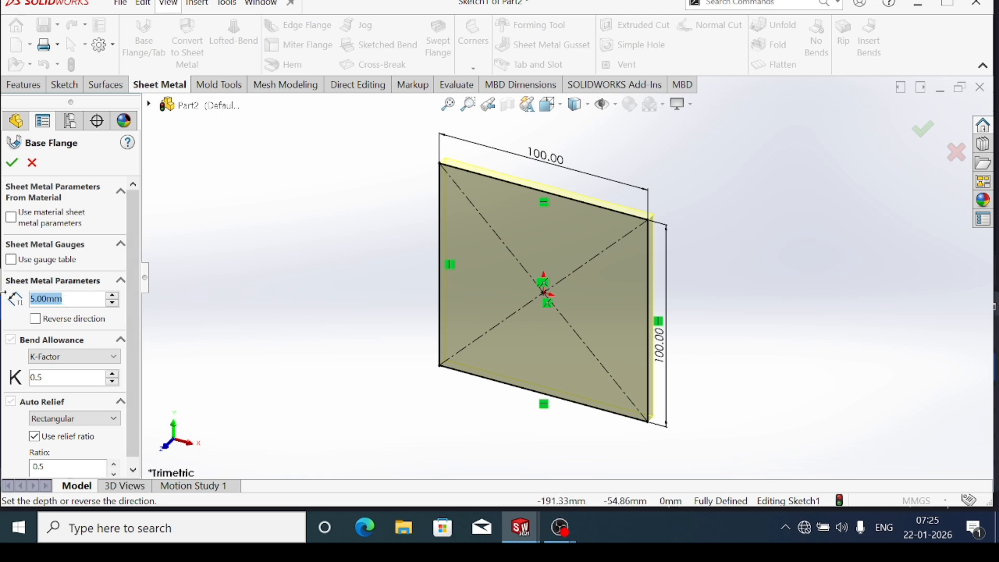
pyautogui.write('3')
pyautogui.press('Return')
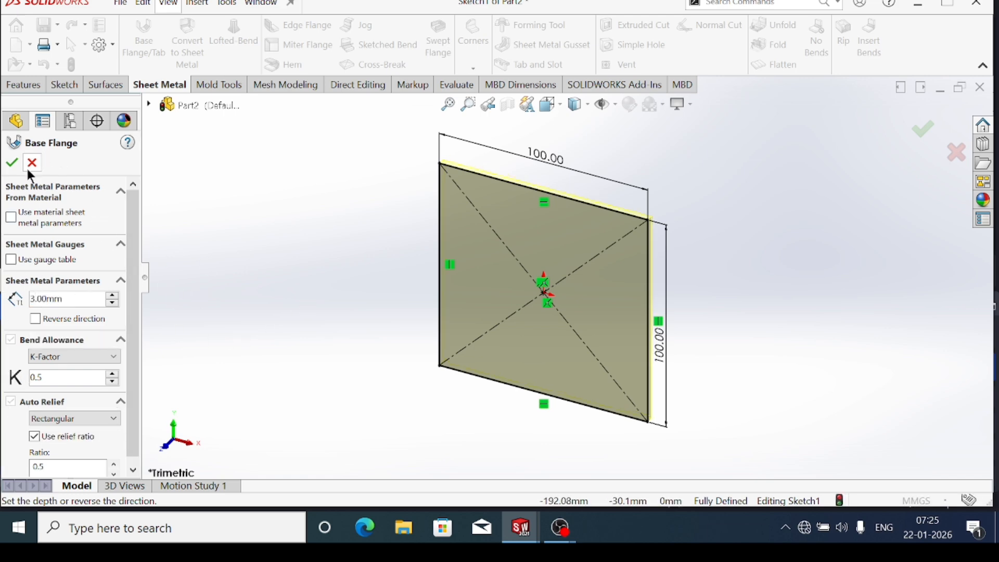
pyautogui.click(12, 164)
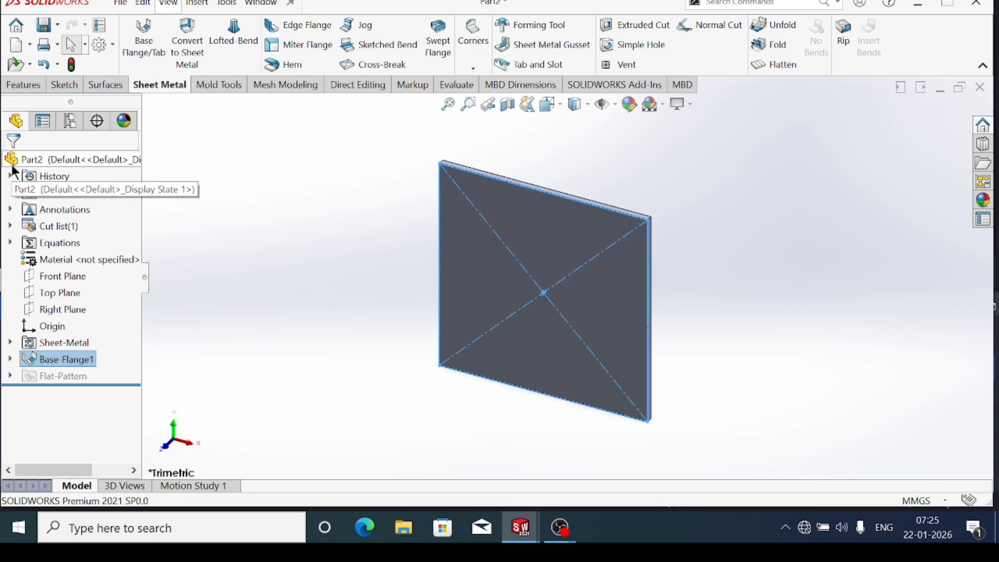
# Start an edge flange on the plate's left edge, extending upward about 33 mm
pyautogui.scroll(-3, 566, 257)
pyautogui.moveTo(566, 281); pyautogui.dragTo(531, 294, button='middle')
pyautogui.scroll(3, 560, 268)
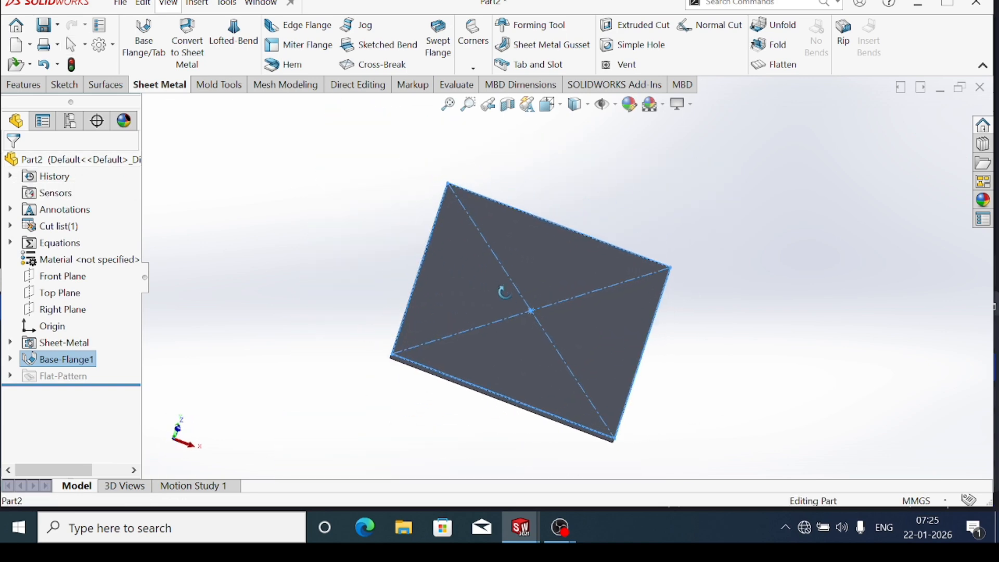
pyautogui.scroll(-3, 534, 301)
pyautogui.scroll(2, 531, 295)
pyautogui.scroll(-2, 557, 251)
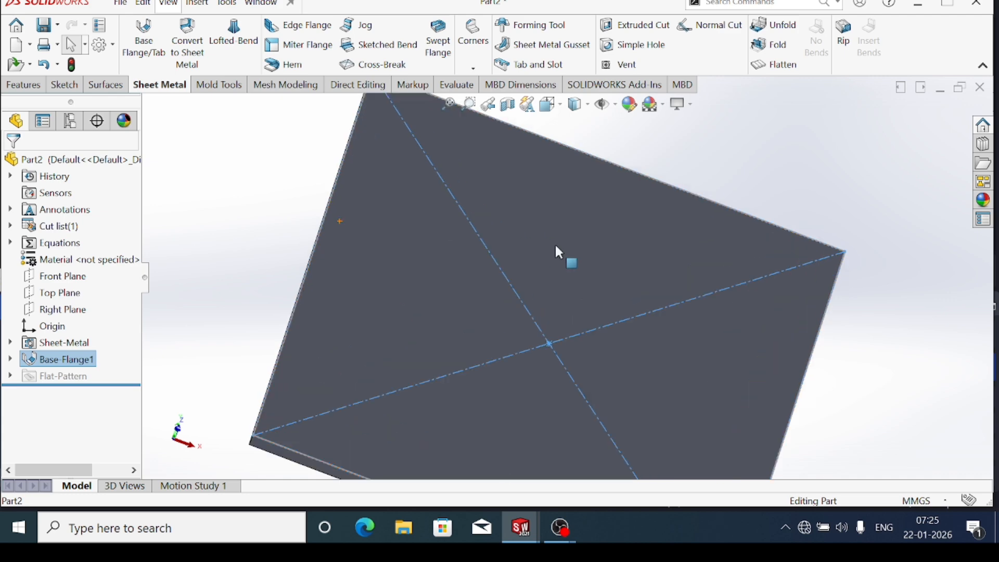
pyautogui.scroll(2, 557, 252)
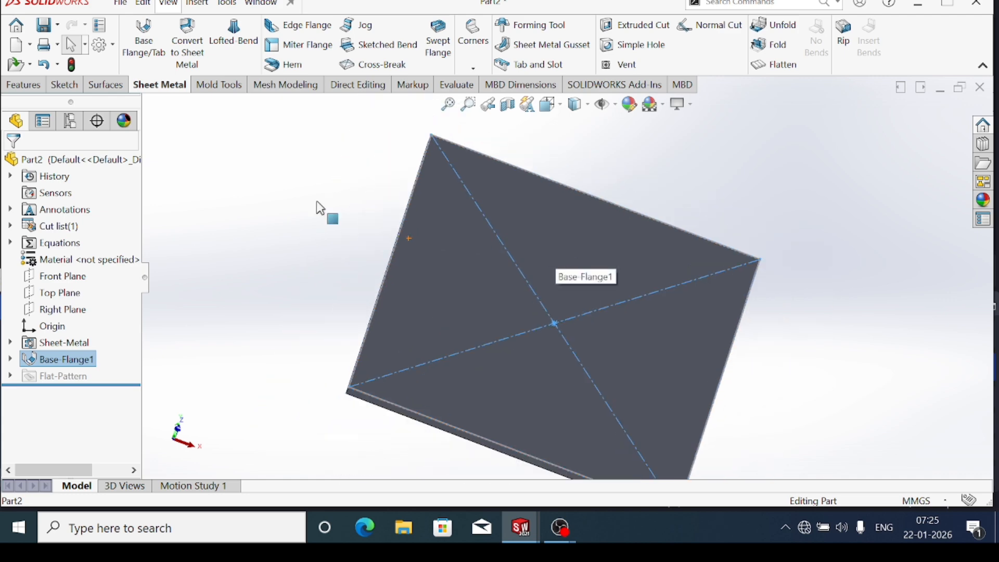
pyautogui.click(300, 25)
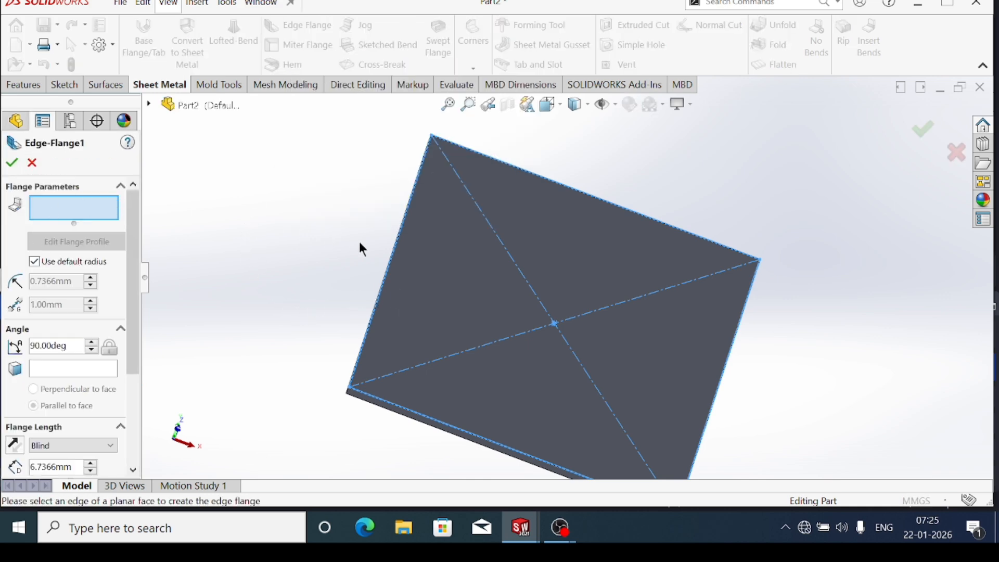
pyautogui.click(396, 242)
pyautogui.moveTo(436, 289)
pyautogui.mouseDown(button='middle')
pyautogui.moveTo(442, 302)
pyautogui.moveTo(436, 284)
pyautogui.mouseUp(button='middle')
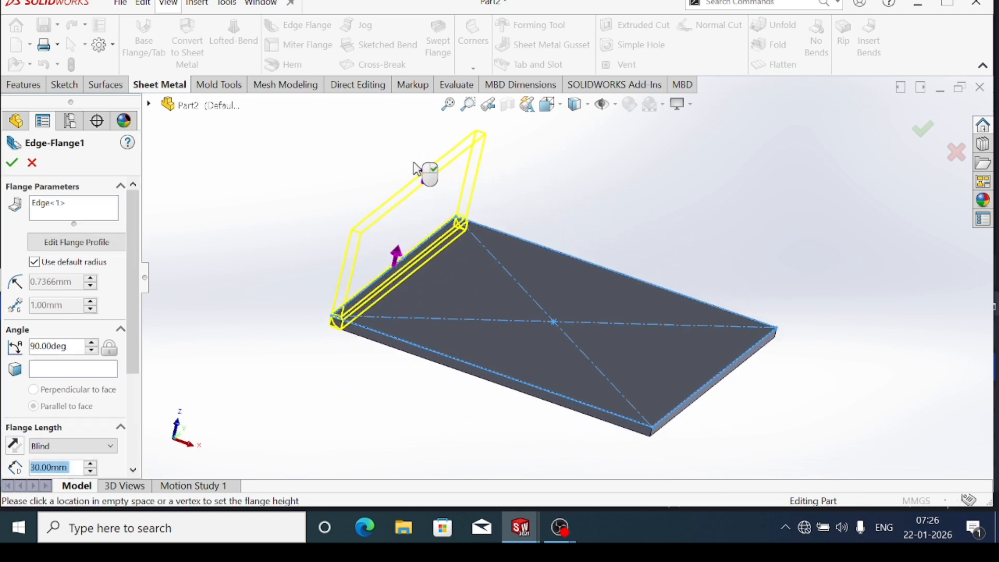
pyautogui.click(424, 162)
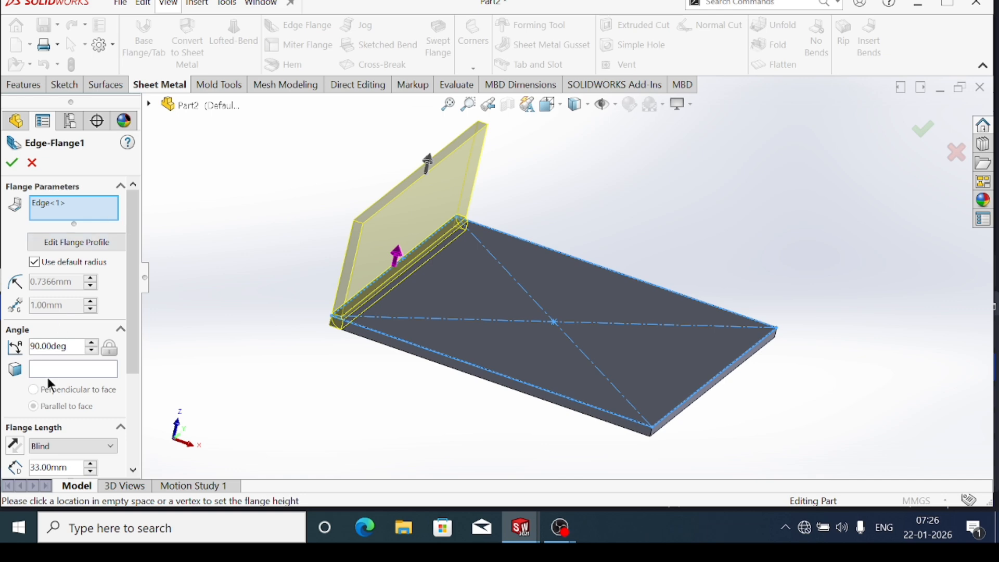
# Set the edge flange's length to 40 mm and create the flange
pyautogui.doubleClick(72, 344)
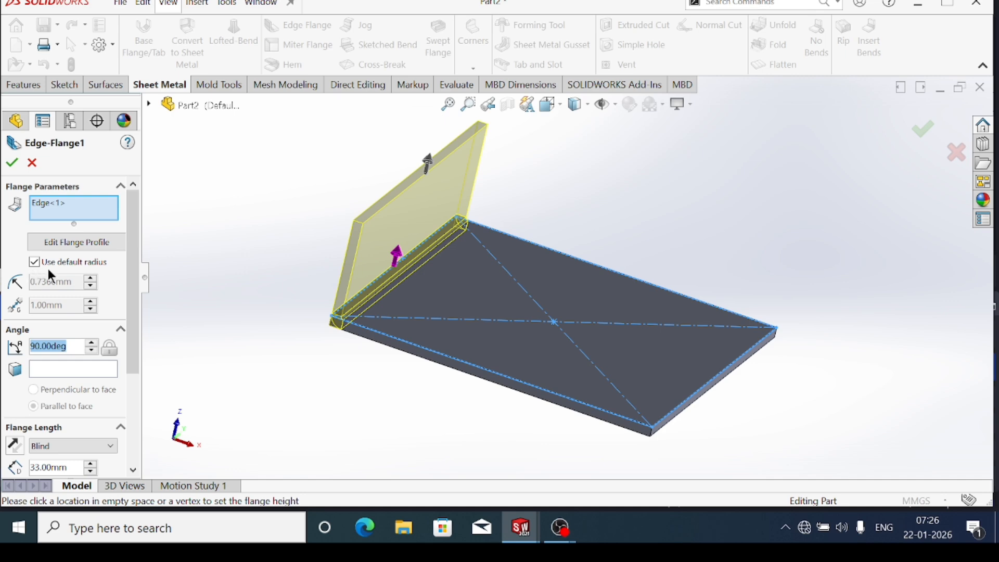
pyautogui.scroll(-3, 86, 408)
pyautogui.scroll(3, 82, 390)
pyautogui.scroll(-3, 73, 438)
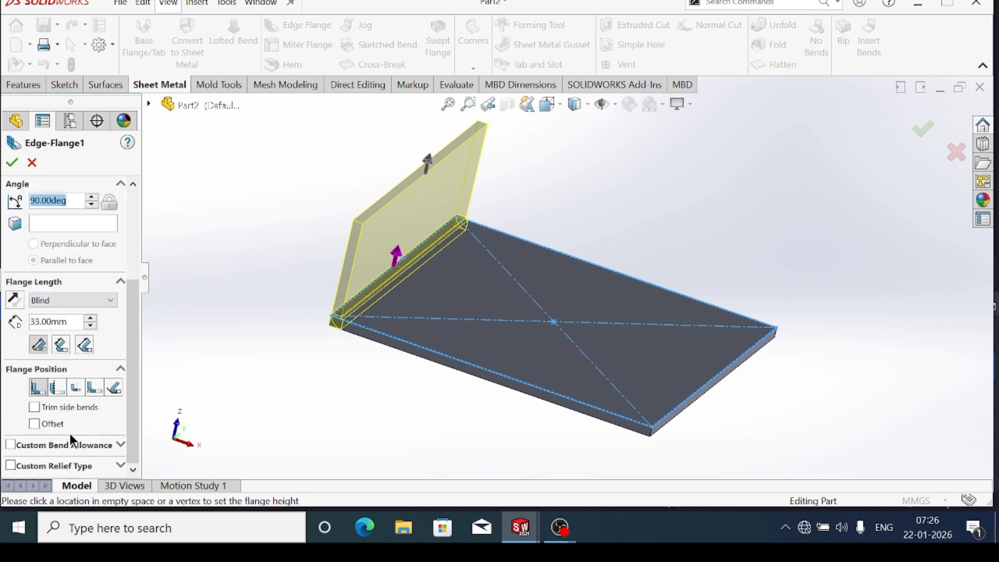
pyautogui.moveTo(70, 321); pyautogui.dragTo(23, 313)
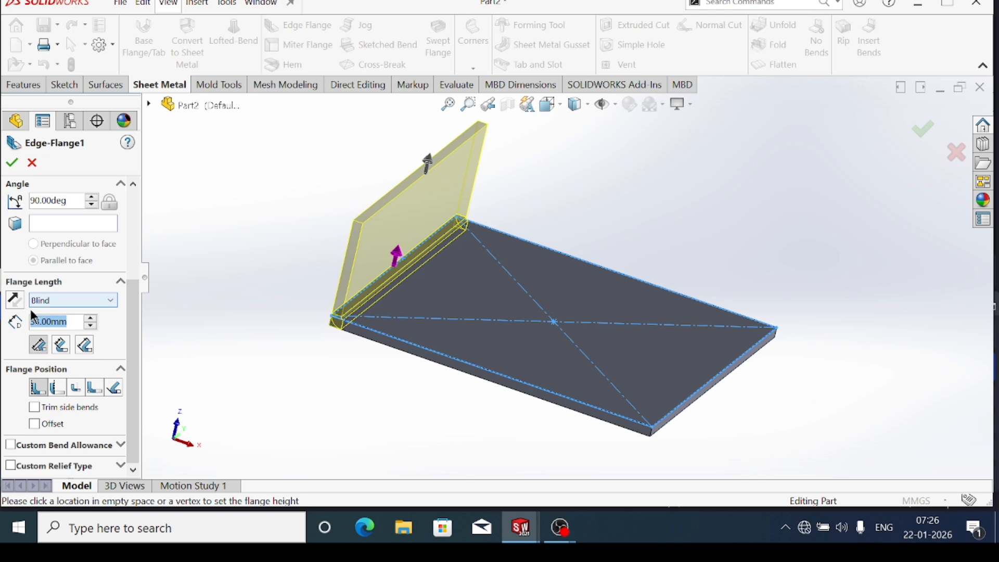
pyautogui.write('40')
pyautogui.press('Return')
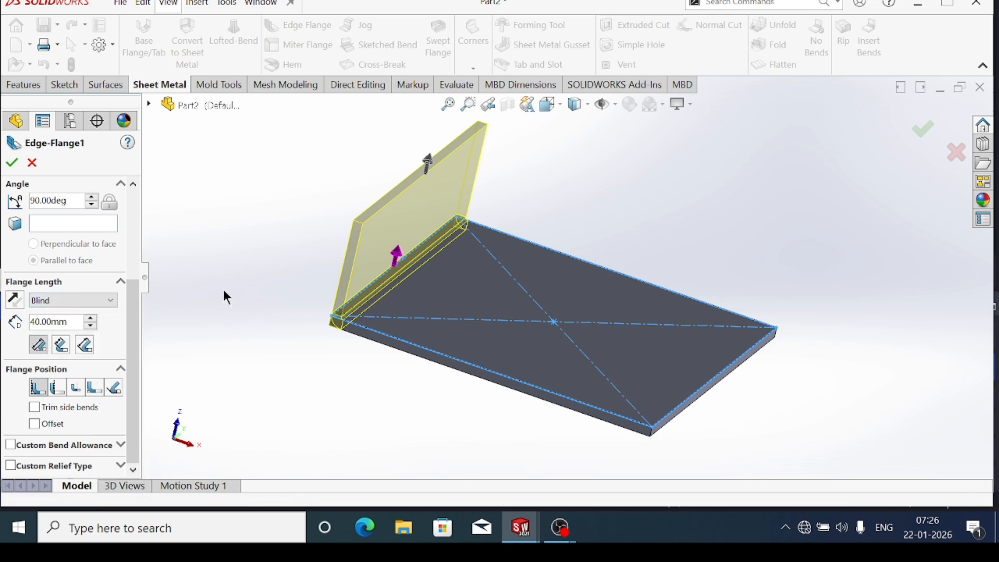
pyautogui.click(11, 164)
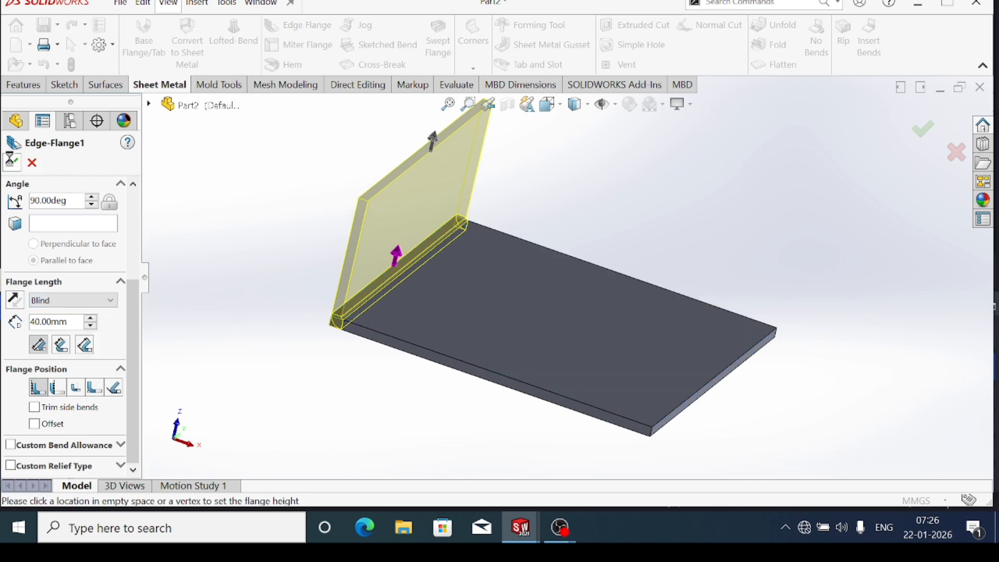
# Examine the new edge flange and its bend from several viewing directions
pyautogui.scroll(-5, 445, 277)
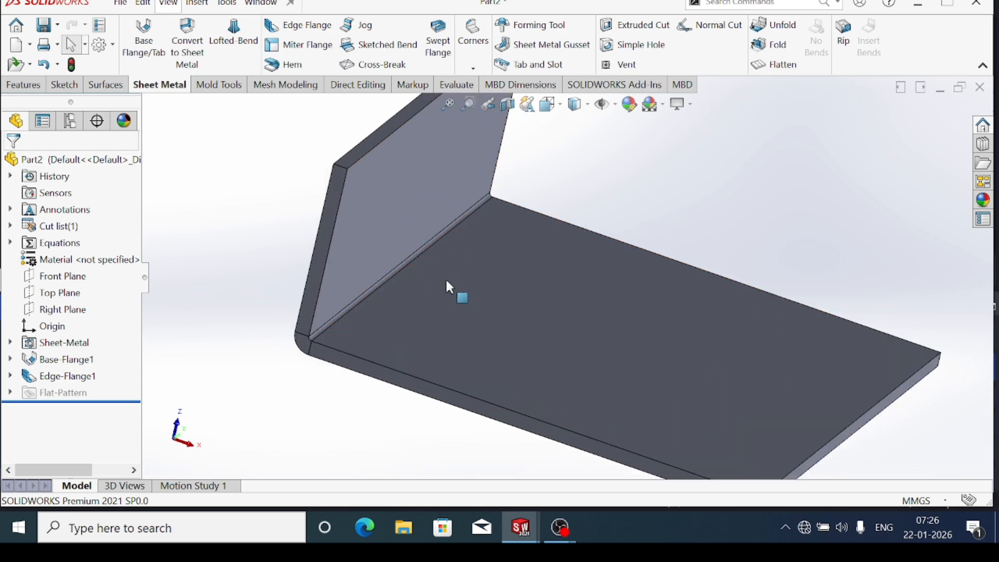
pyautogui.moveTo(429, 319)
pyautogui.mouseDown(button='middle')
pyautogui.moveTo(435, 261)
pyautogui.moveTo(445, 341)
pyautogui.moveTo(402, 330)
pyautogui.moveTo(439, 314)
pyautogui.mouseUp(button='middle')
pyautogui.scroll(5, 446, 292)
pyautogui.scroll(-3, 725, 263)
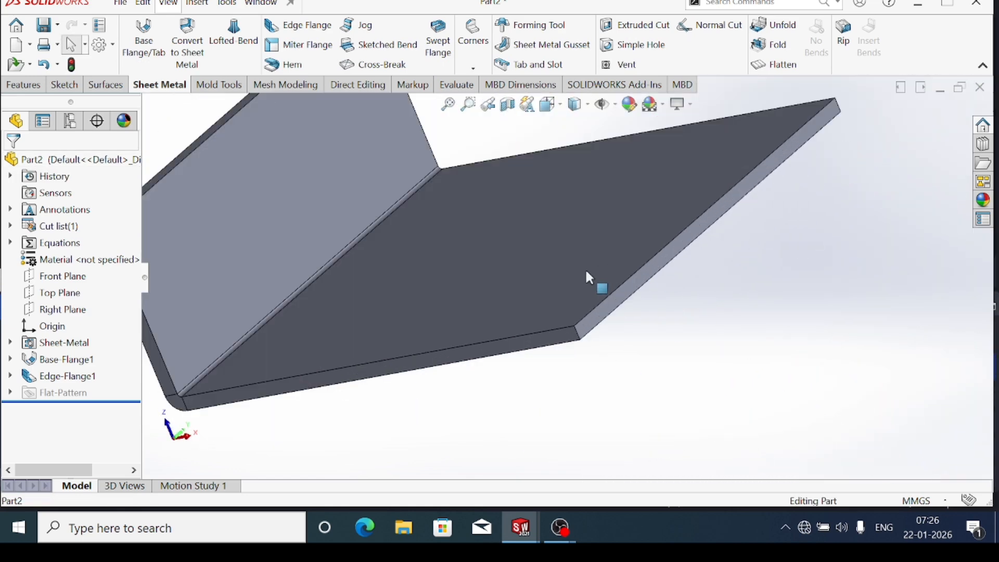
pyautogui.moveTo(587, 270); pyautogui.dragTo(630, 256, button='middle')
pyautogui.scroll(3, 630, 256)
pyautogui.moveTo(383, 291); pyautogui.dragTo(368, 310, button='middle')
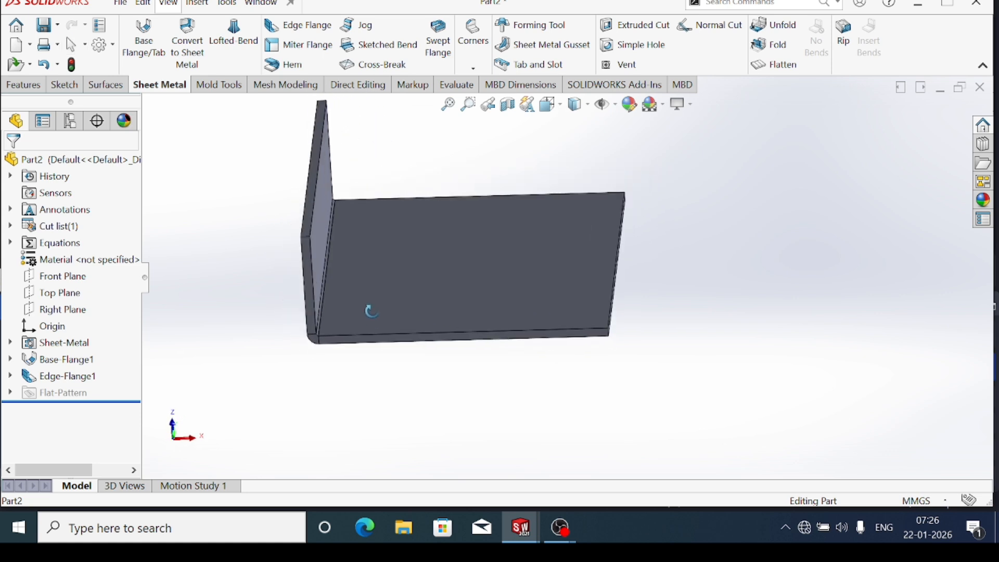
pyautogui.scroll(-3, 361, 295)
pyautogui.scroll(3, 390, 315)
pyautogui.scroll(-3, 533, 221)
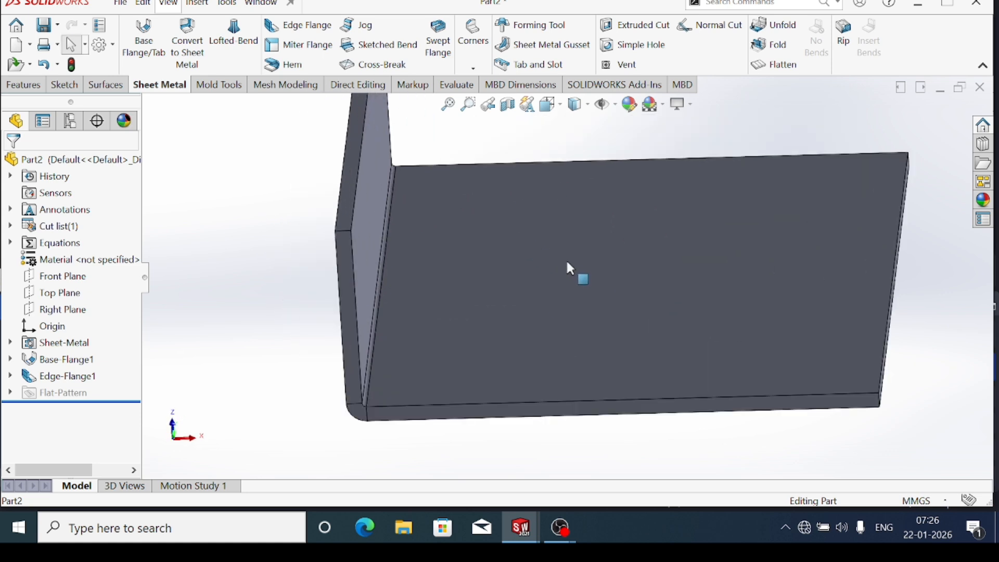
# Create an edge flange on the base plate's front edge, extending upward with a length of 40 mm
pyautogui.scroll(2, 571, 270)
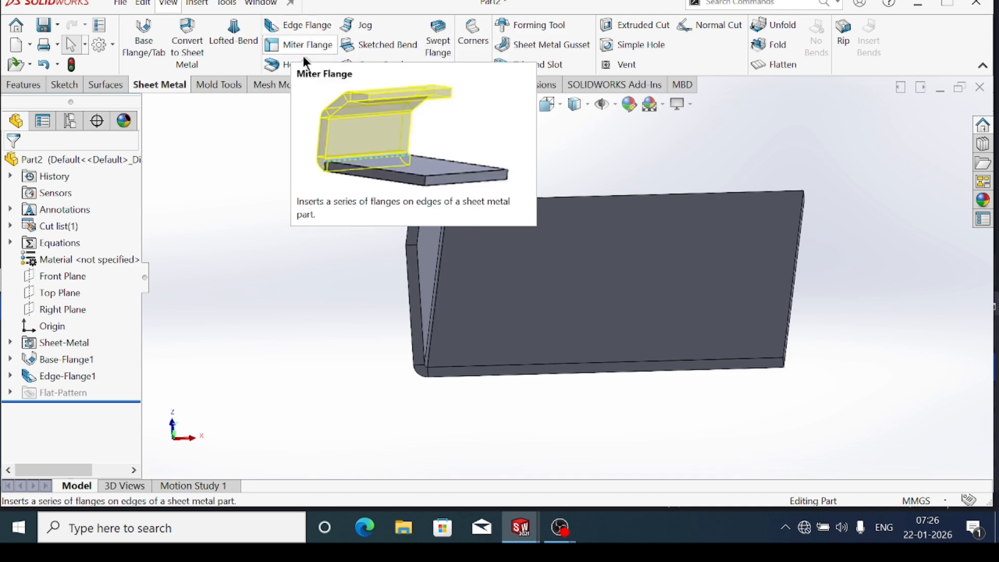
pyautogui.click(498, 373)
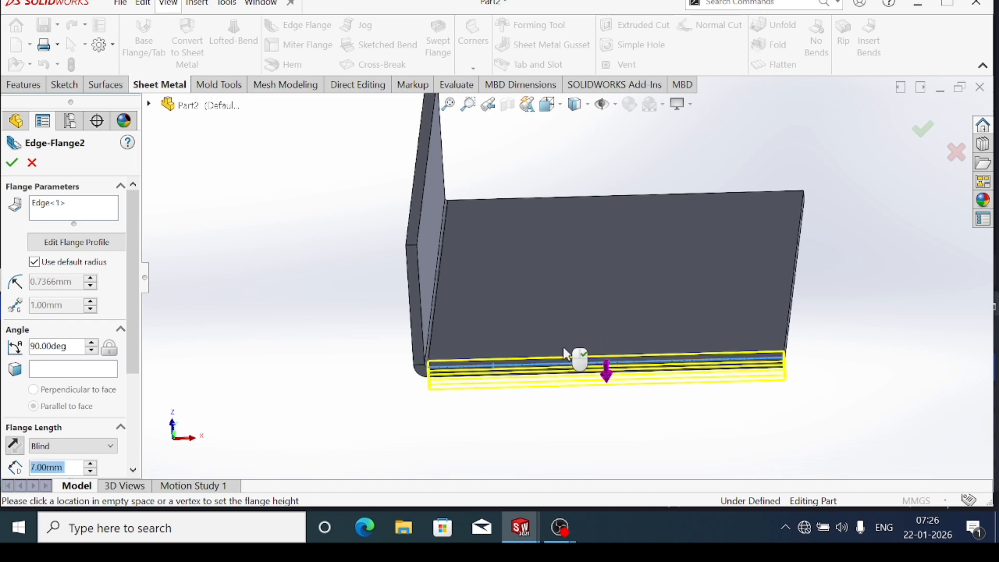
pyautogui.click(539, 237)
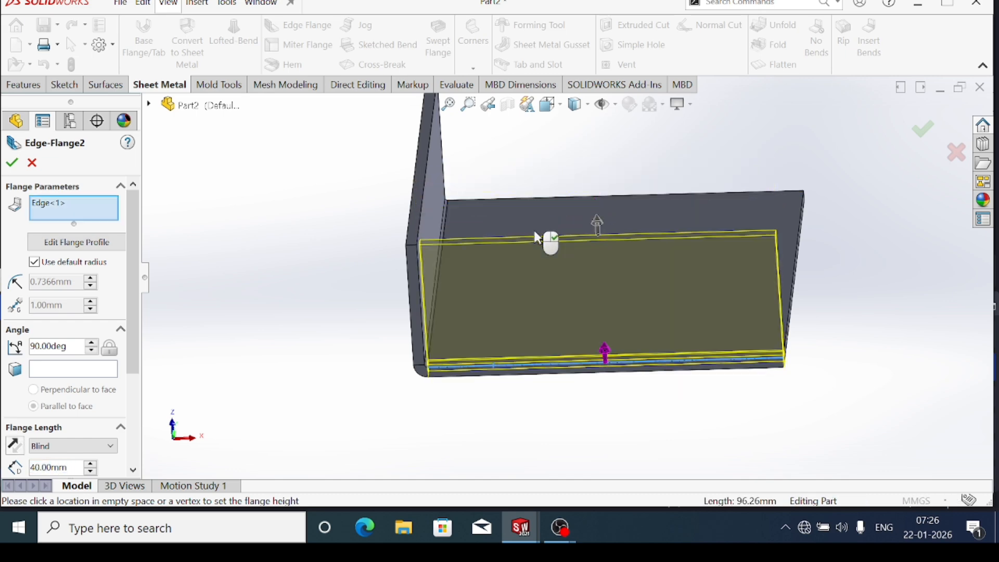
pyautogui.click(17, 164)
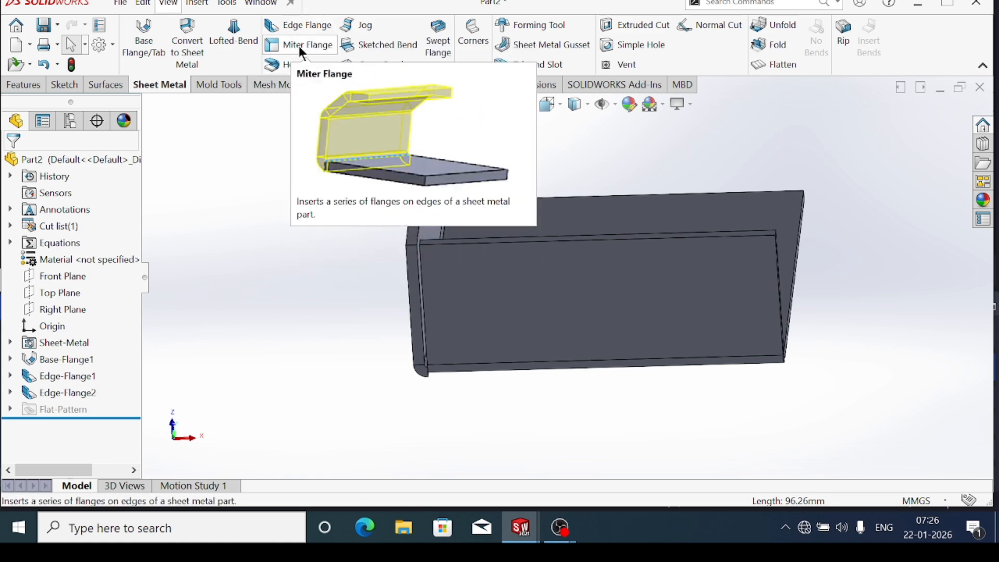
pyautogui.click(298, 45)
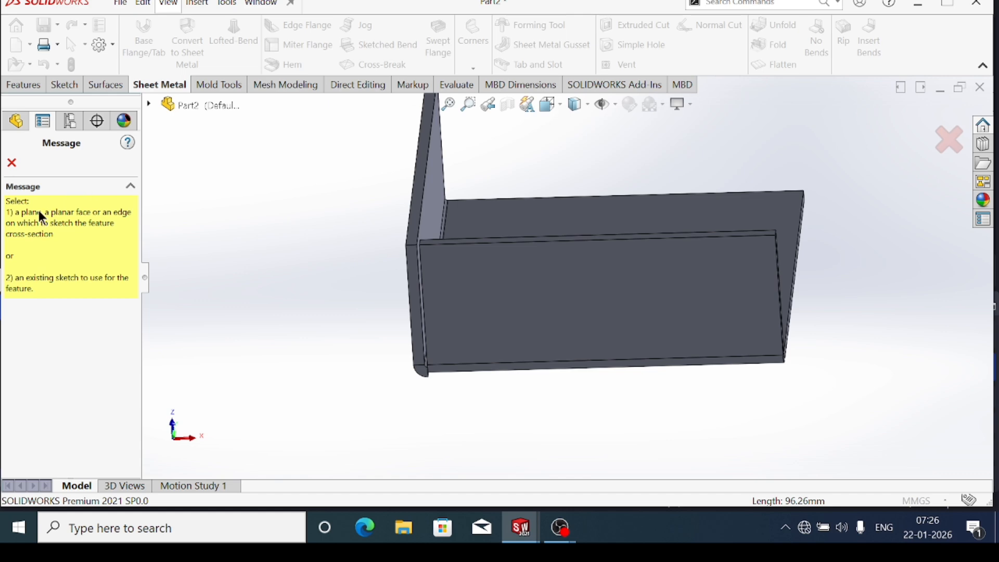
pyautogui.click(426, 176)
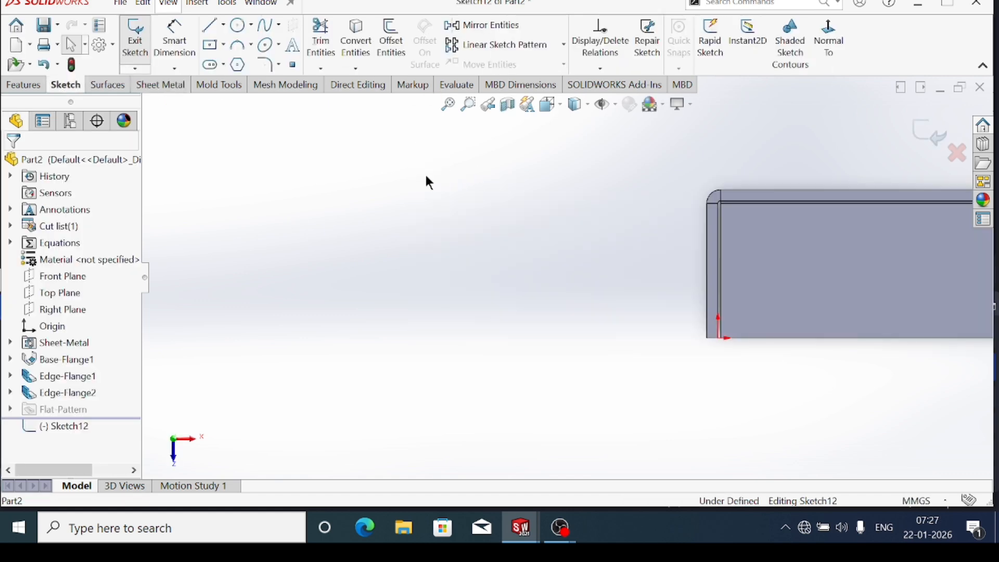
pyautogui.moveTo(696, 263)
pyautogui.mouseDown(button='middle')
pyautogui.moveTo(741, 283)
pyautogui.moveTo(767, 143)
pyautogui.mouseUp(button='middle')
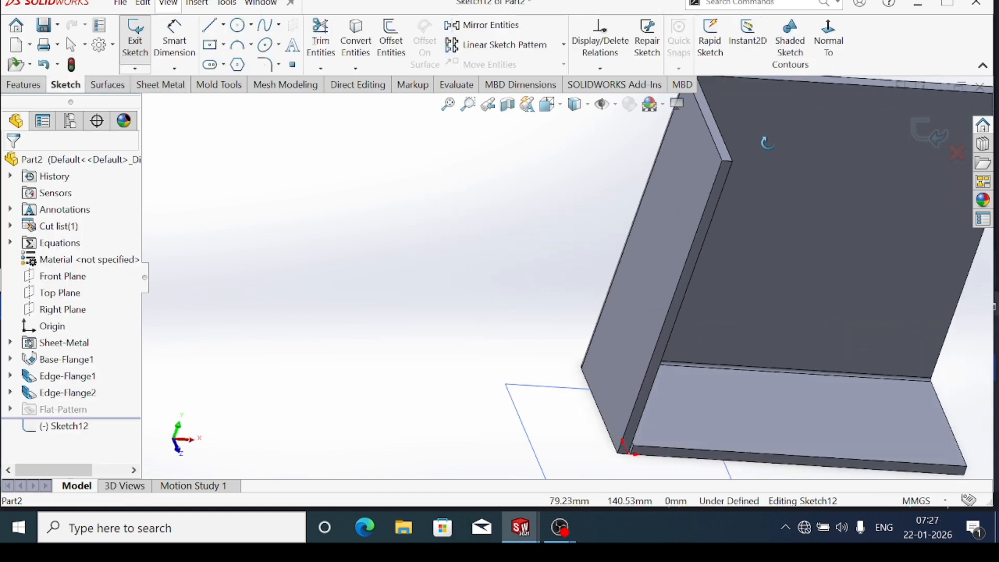
pyautogui.scroll(4, 686, 286)
pyautogui.moveTo(686, 285); pyautogui.dragTo(666, 193, button='middle')
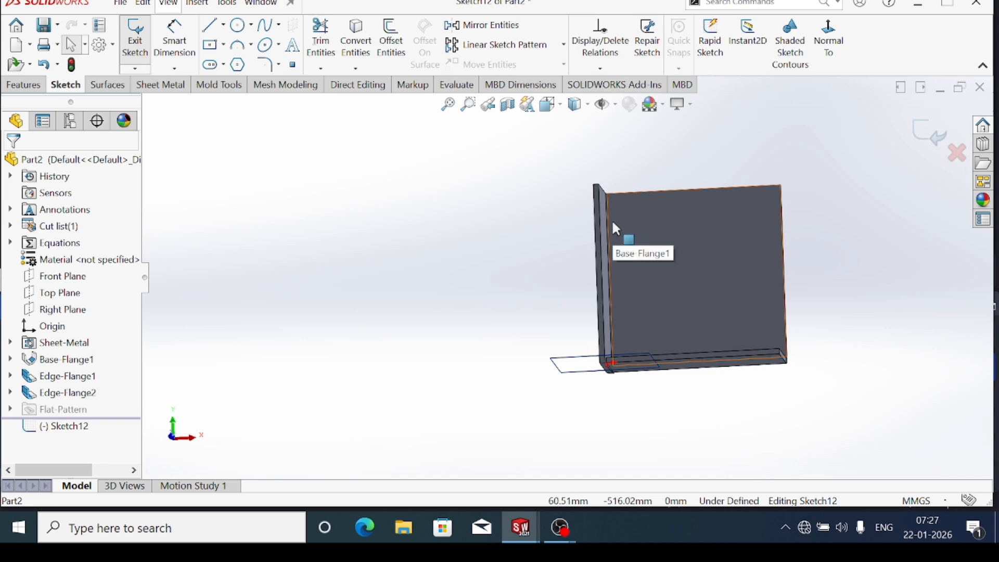
pyautogui.click(599, 204)
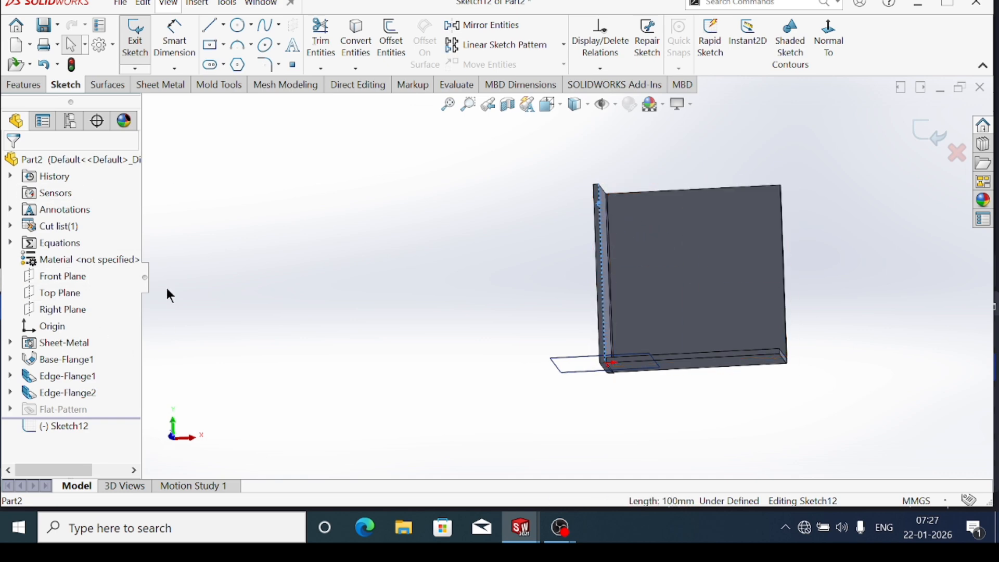
pyautogui.click(166, 86)
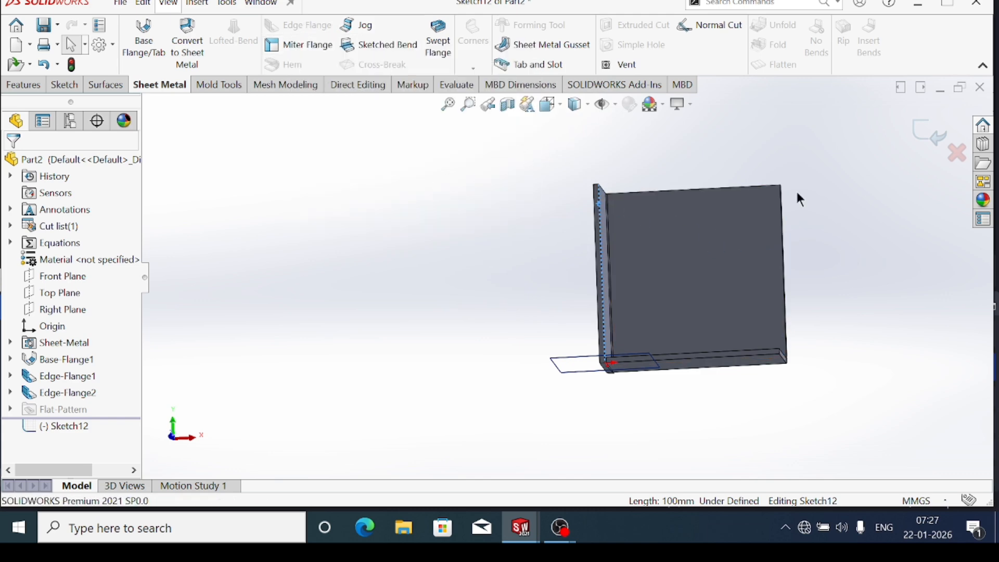
pyautogui.click(937, 141)
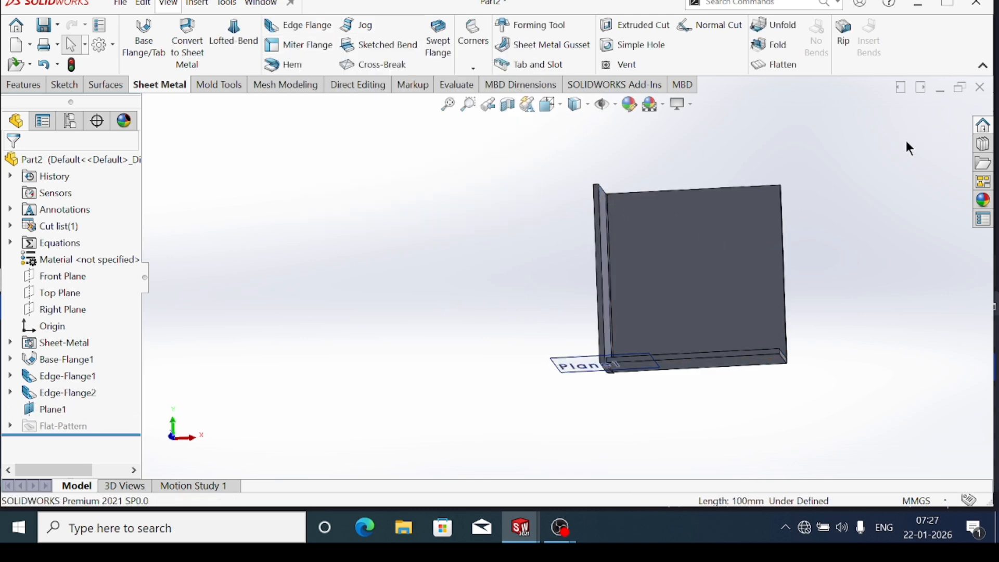
# Add an open hem along the free edge of the left flange, curling outward, with 10 mm length and 10 mm gap
pyautogui.scroll(-3, 625, 285)
pyautogui.moveTo(646, 295); pyautogui.dragTo(742, 227, button='middle')
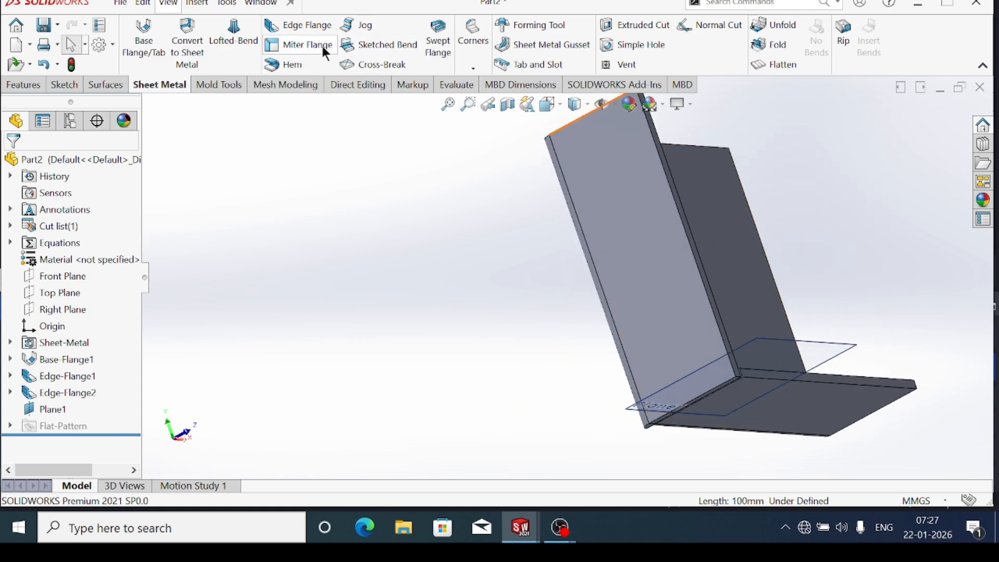
pyautogui.click(293, 67)
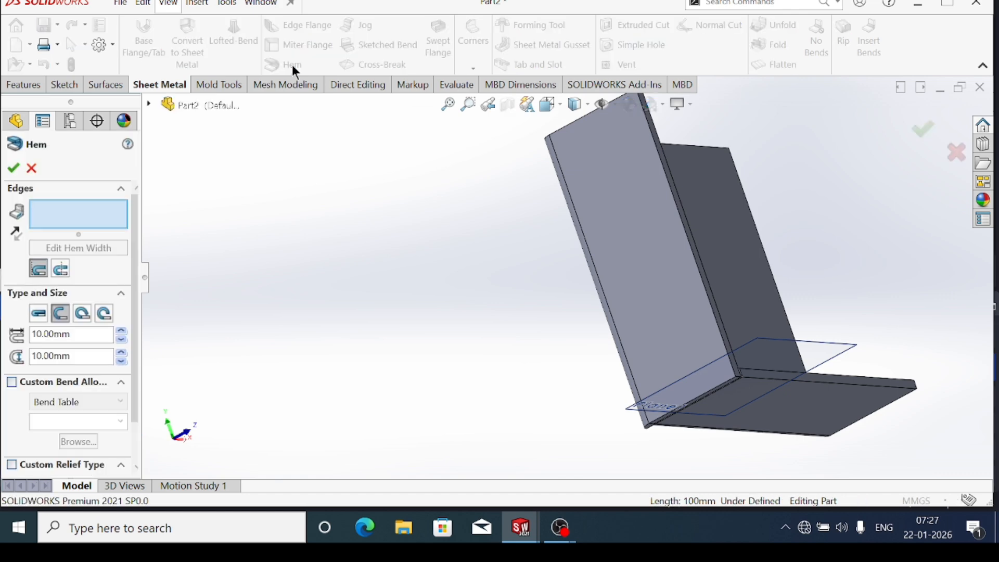
pyautogui.click(677, 209)
pyautogui.moveTo(795, 256); pyautogui.dragTo(584, 380, button='middle')
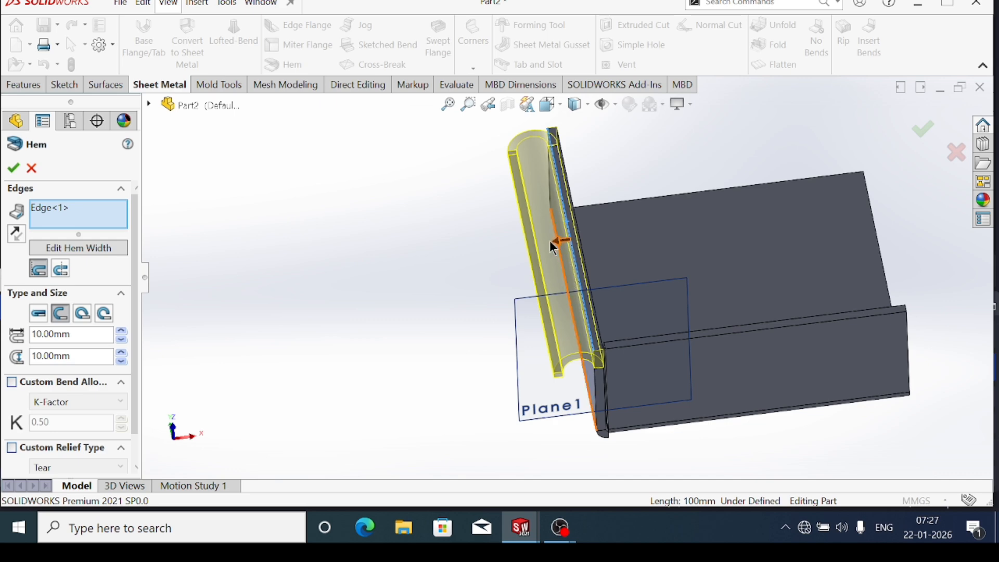
pyautogui.click(13, 166)
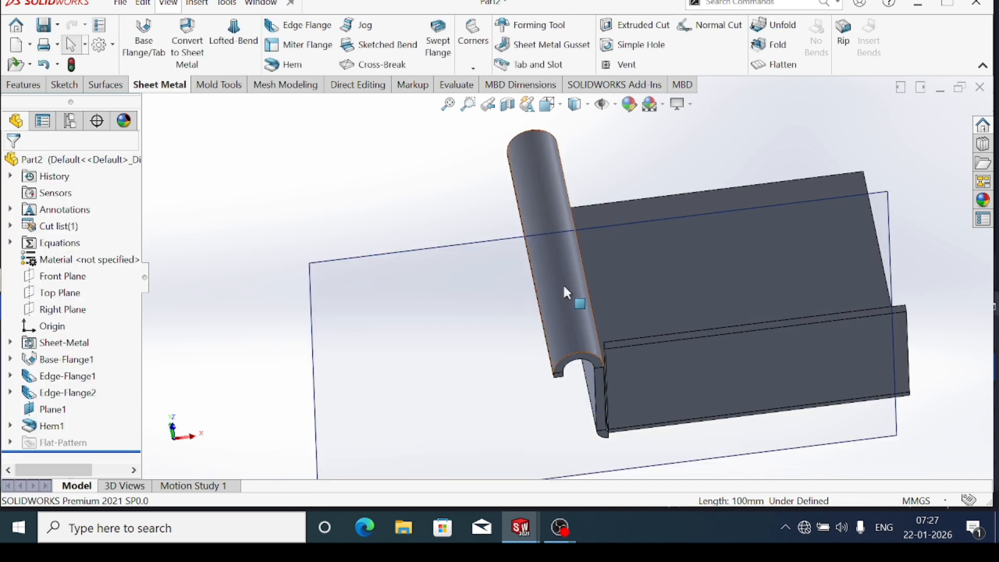
# Examine the hem, the edge flanges and the corner between them from several viewing directions
pyautogui.scroll(3, 363, 384)
pyautogui.scroll(-3, 602, 346)
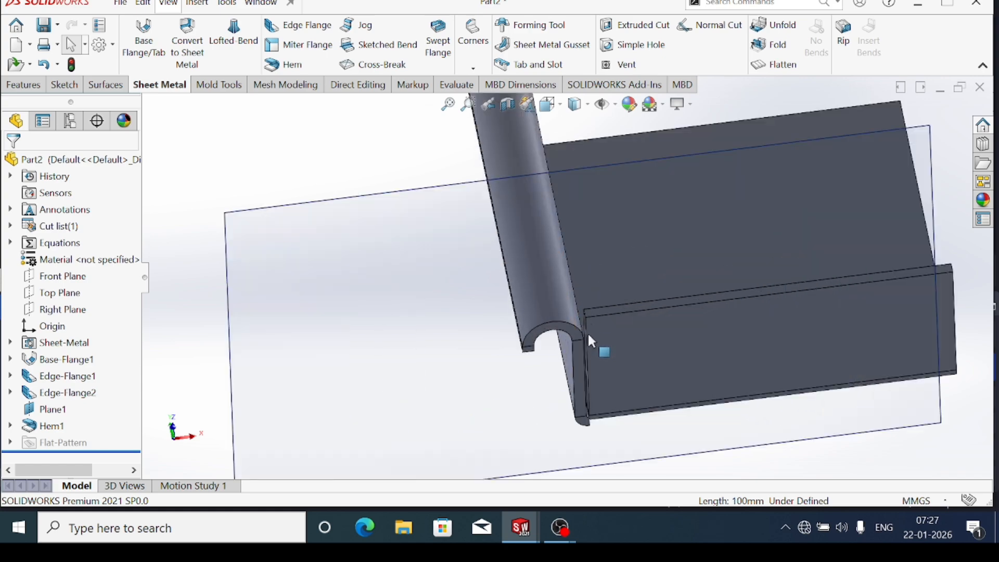
pyautogui.moveTo(602, 345); pyautogui.dragTo(312, 354, button='middle')
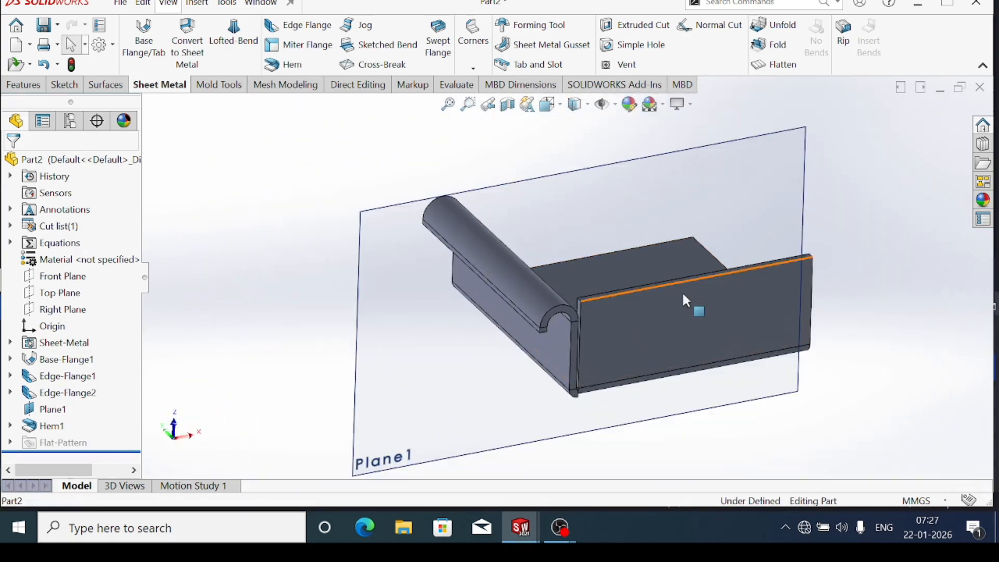
pyautogui.moveTo(692, 301); pyautogui.dragTo(500, 326, button='middle')
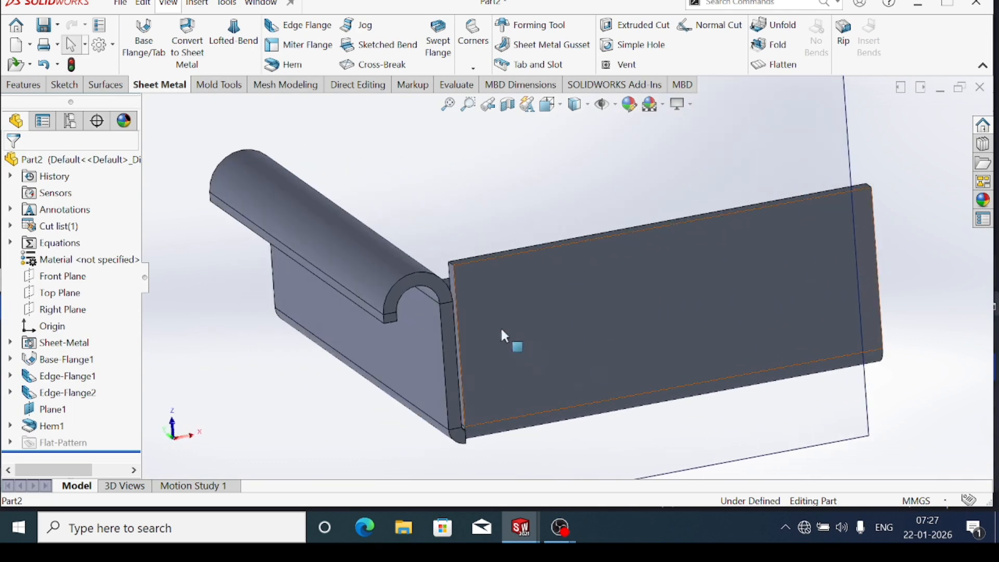
pyautogui.scroll(-3, 501, 326)
pyautogui.scroll(6, 510, 323)
pyautogui.moveTo(545, 299); pyautogui.dragTo(525, 262, button='middle')
pyautogui.scroll(-3, 496, 262)
pyautogui.scroll(3, 496, 261)
pyautogui.scroll(-1, 495, 209)
pyautogui.moveTo(496, 210); pyautogui.dragTo(524, 312, button='middle')
pyautogui.scroll(2, 536, 238)
pyautogui.scroll(-4, 546, 242)
pyautogui.moveTo(546, 242); pyautogui.dragTo(531, 284, button='middle')
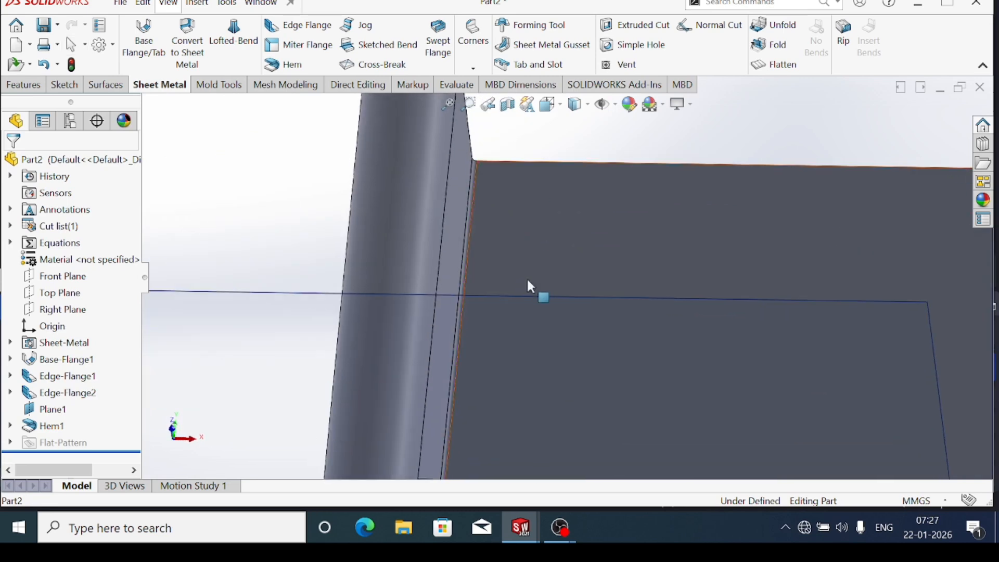
pyautogui.scroll(3, 530, 284)
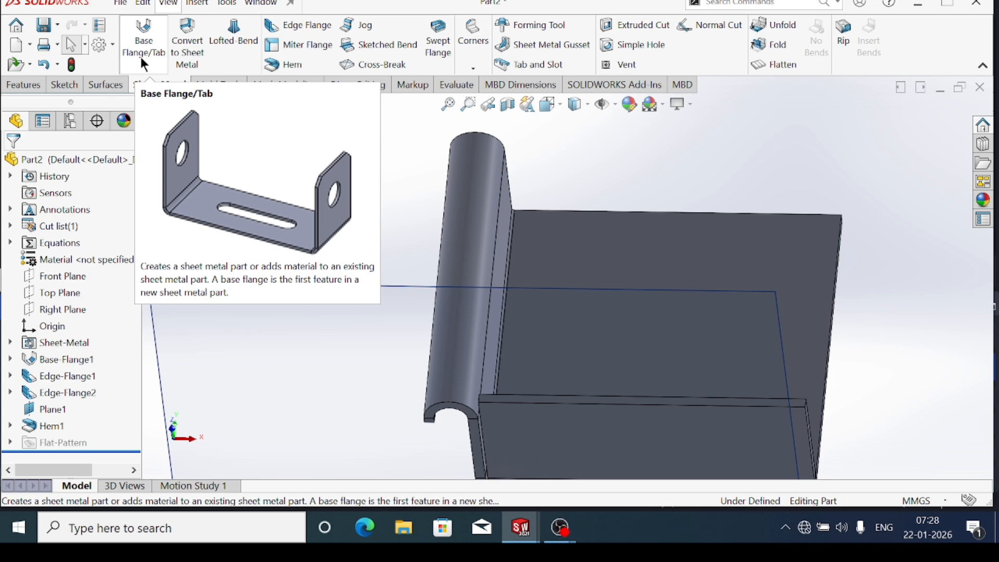
pyautogui.scroll(3, 526, 284)
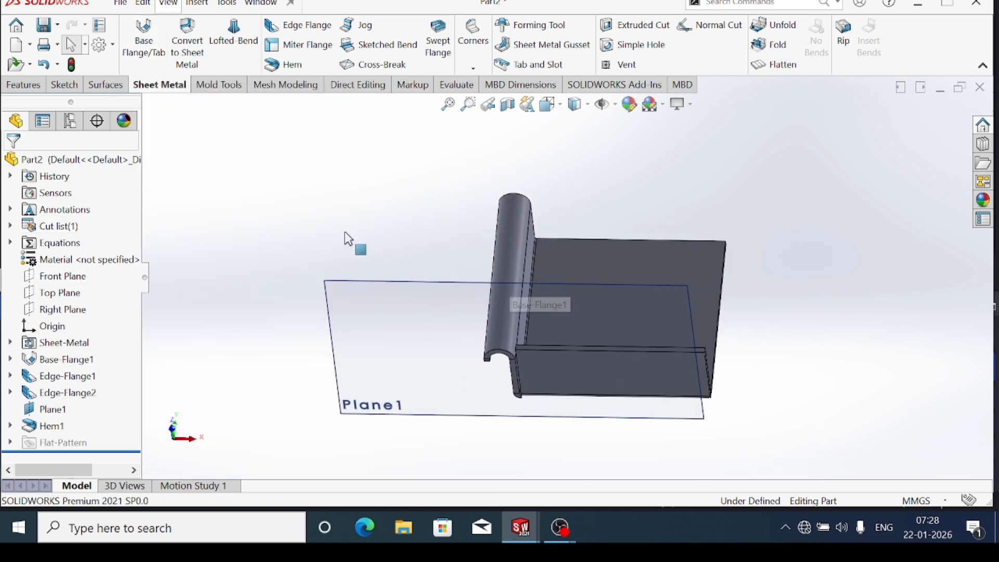
# Create a new part document
pyautogui.click(121, 4)
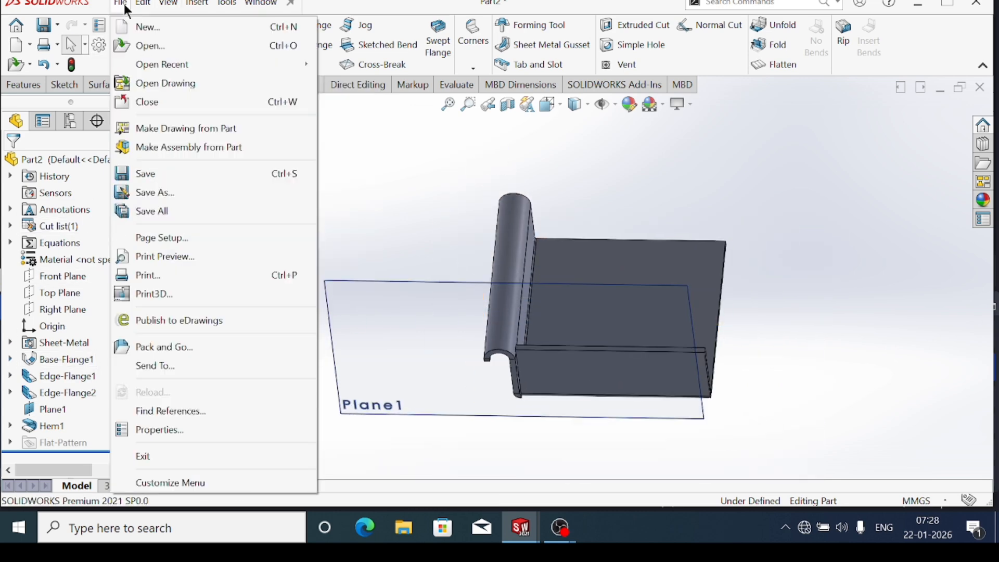
pyautogui.click(151, 28)
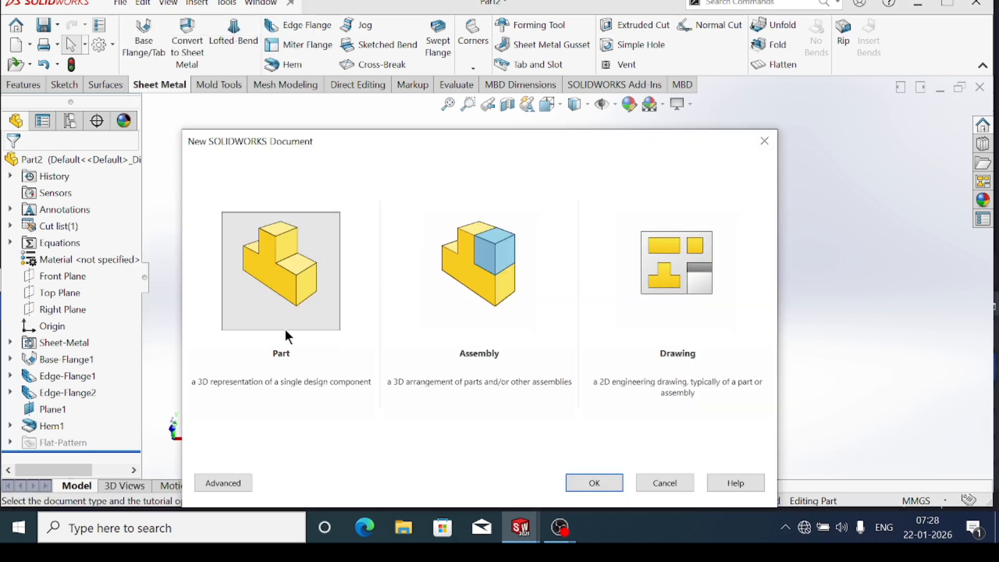
pyautogui.click(602, 483)
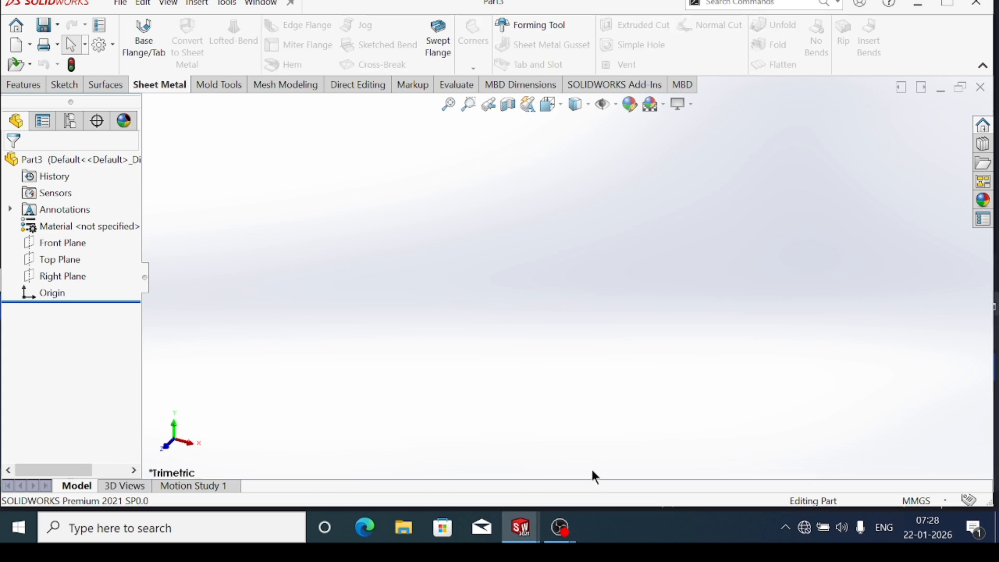
# Sketch a center rectangle about 85 × 71 mm on the Front Plane, centred on the origin
pyautogui.rightClick(60, 245)
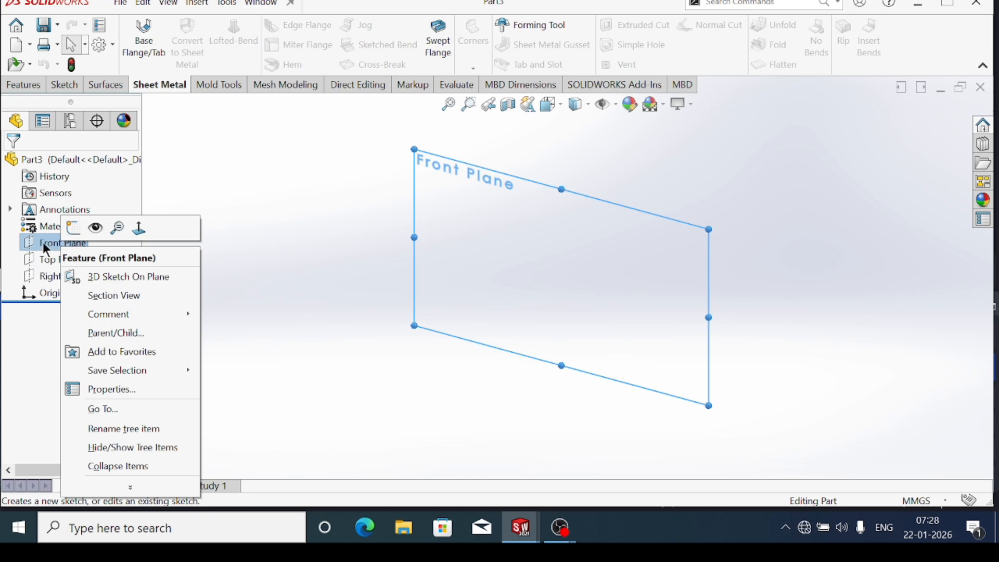
pyautogui.rightClick(43, 240)
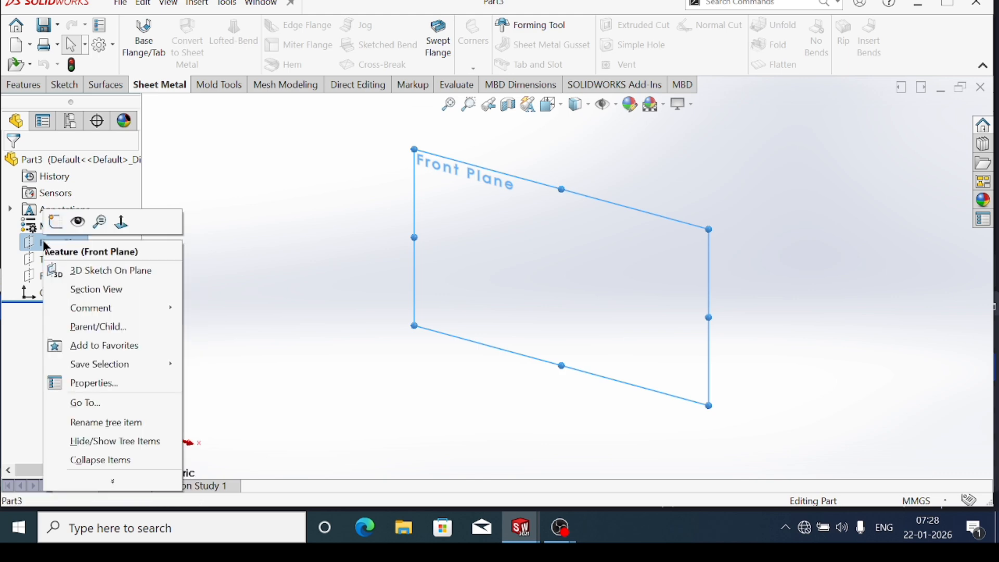
pyautogui.click(56, 223)
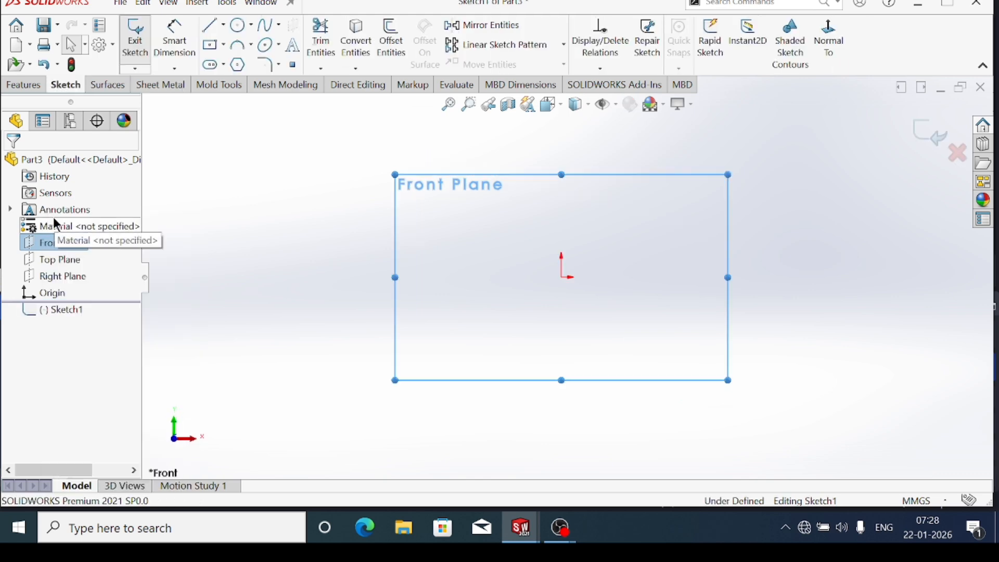
pyautogui.click(221, 44)
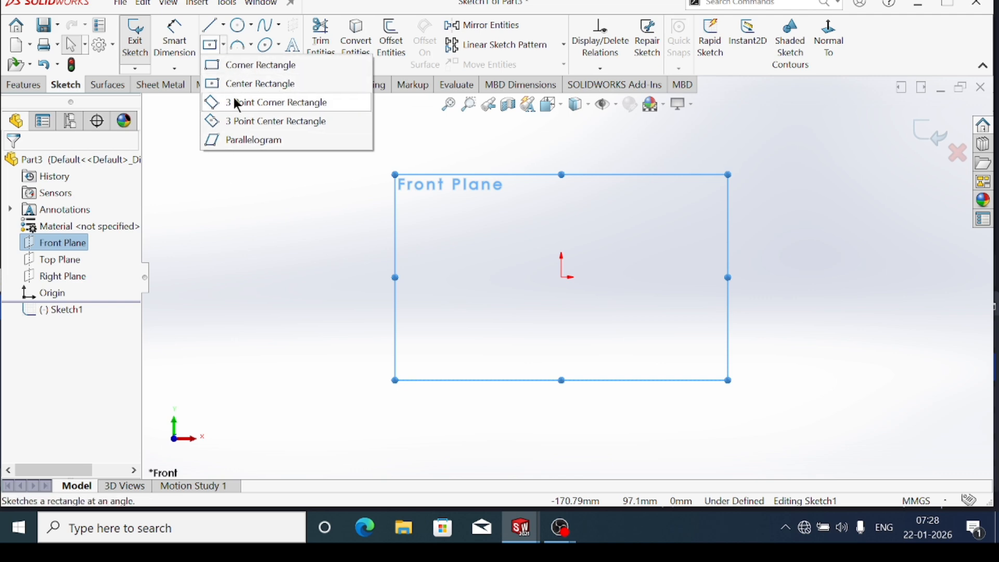
pyautogui.click(223, 84)
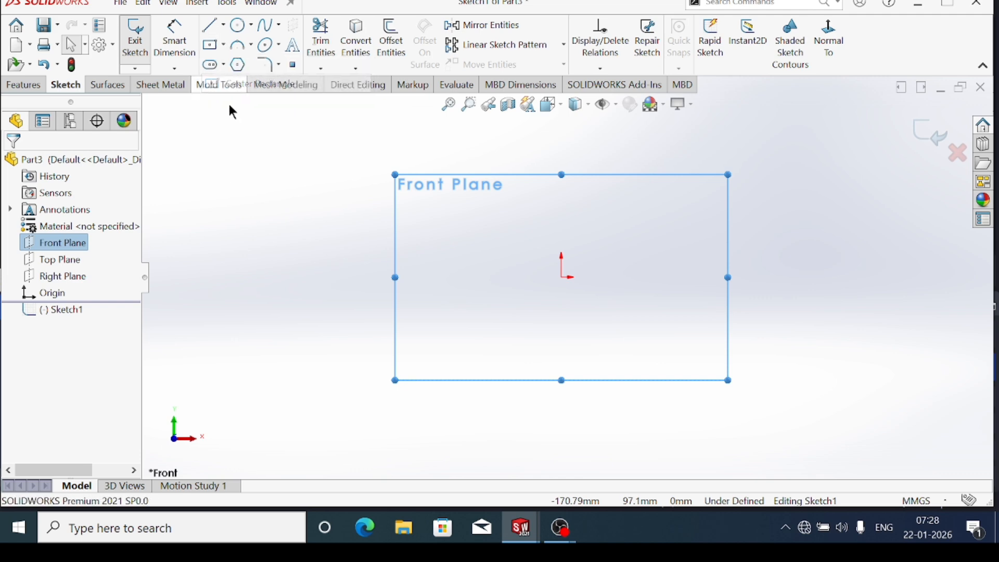
pyautogui.click(563, 278)
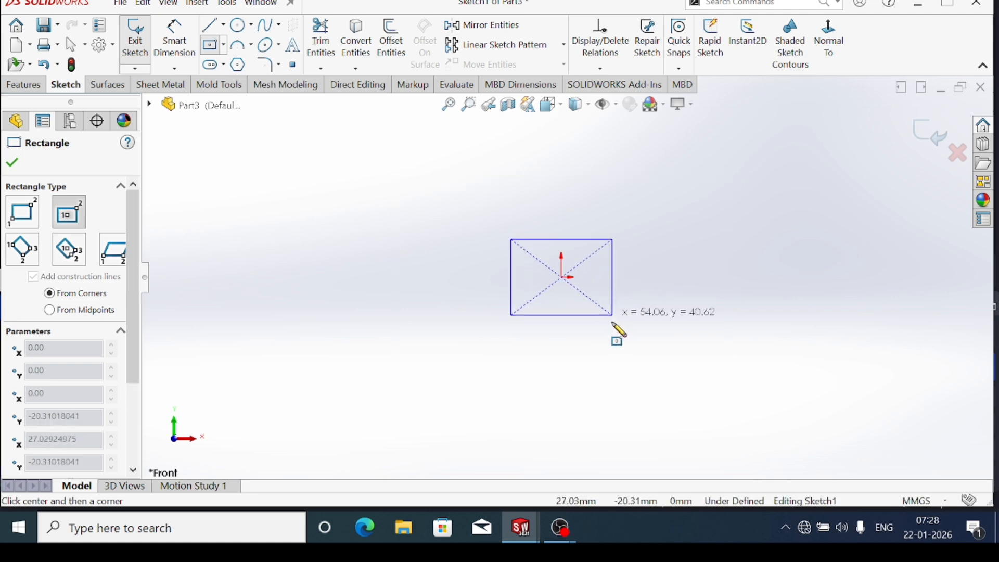
pyautogui.click(642, 343)
pyautogui.click(11, 163)
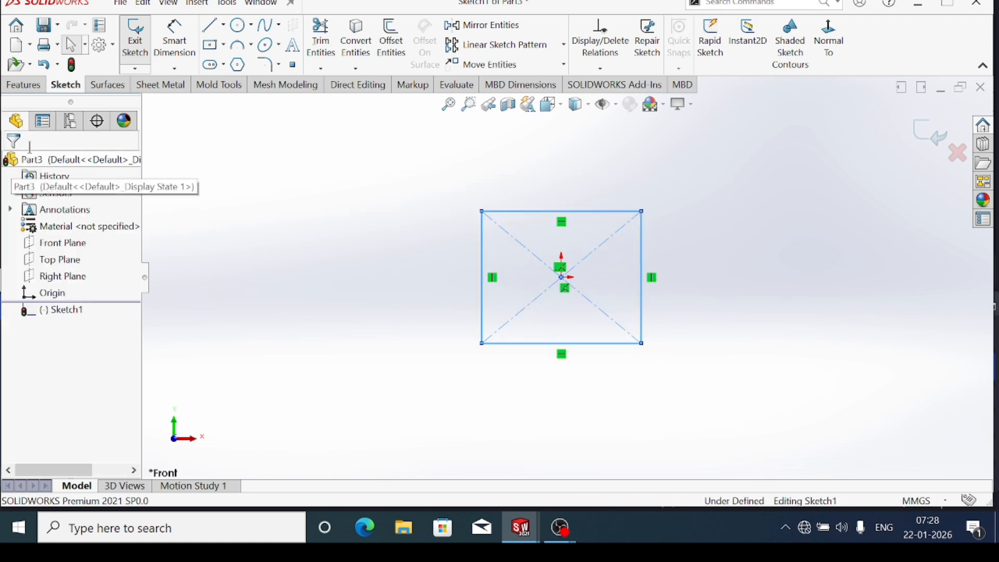
# Dimension the center rectangle to 100 mm wide and 50 mm high
pyautogui.click(174, 43)
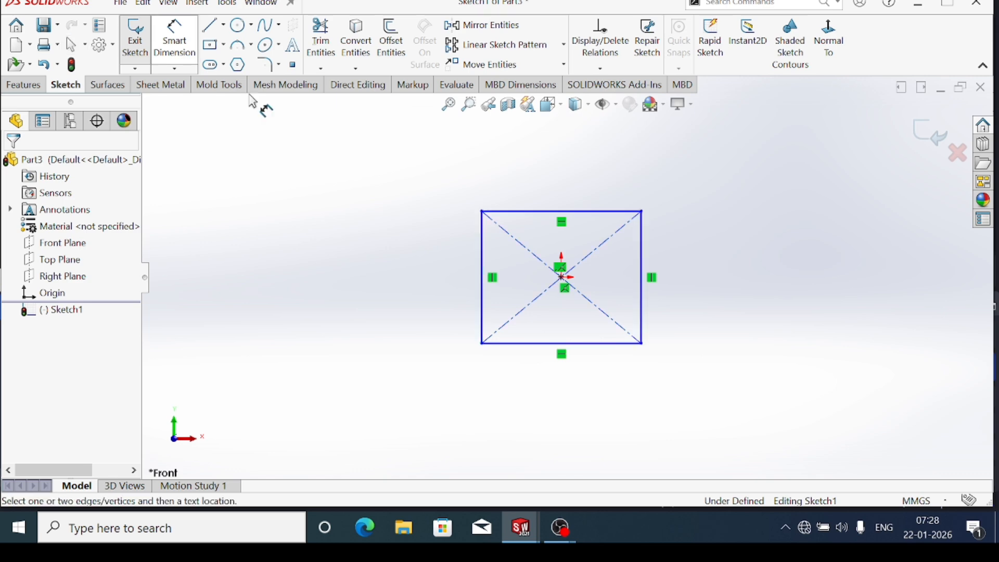
pyautogui.click(602, 213)
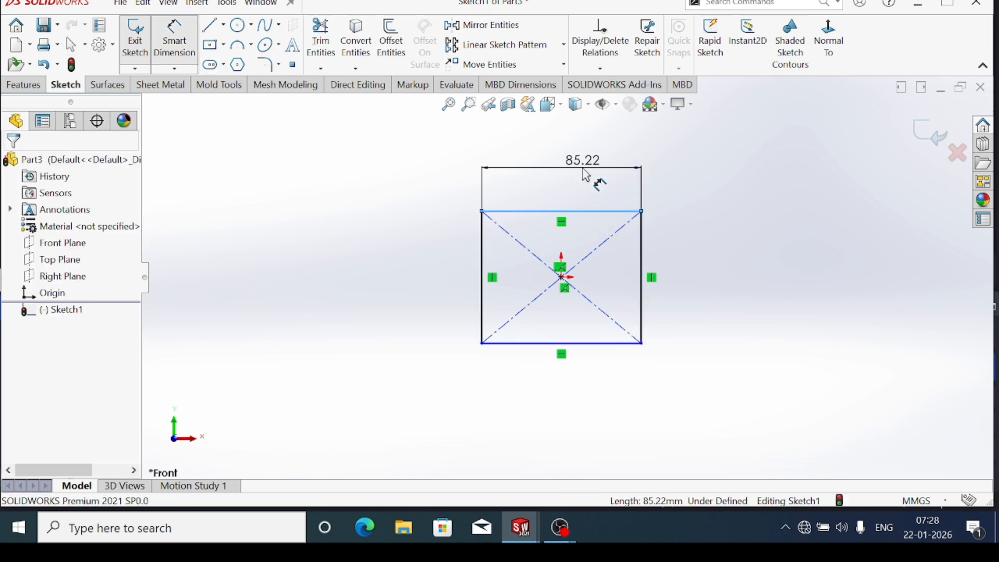
pyautogui.click(593, 174)
pyautogui.write('100')
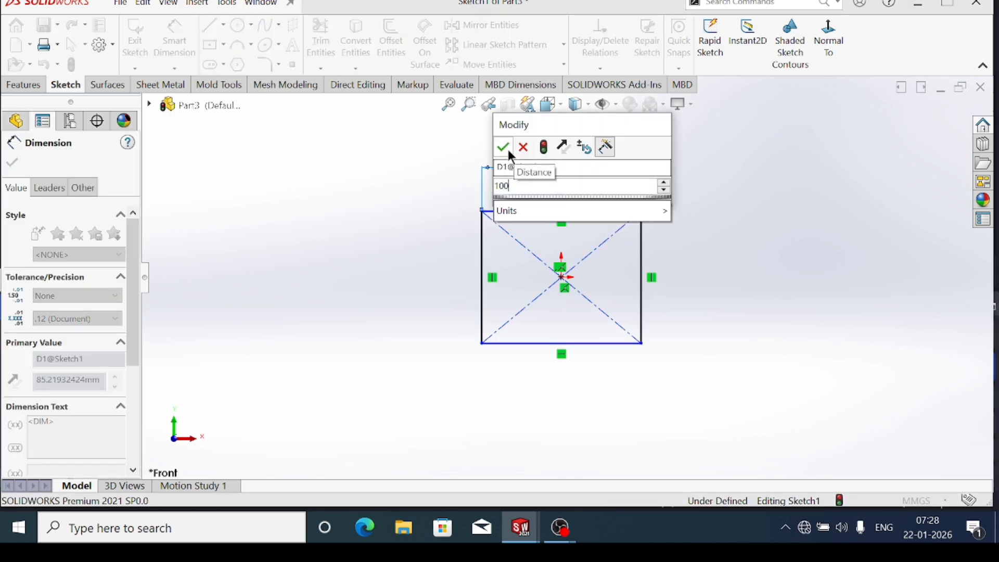
pyautogui.click(504, 148)
pyautogui.click(656, 277)
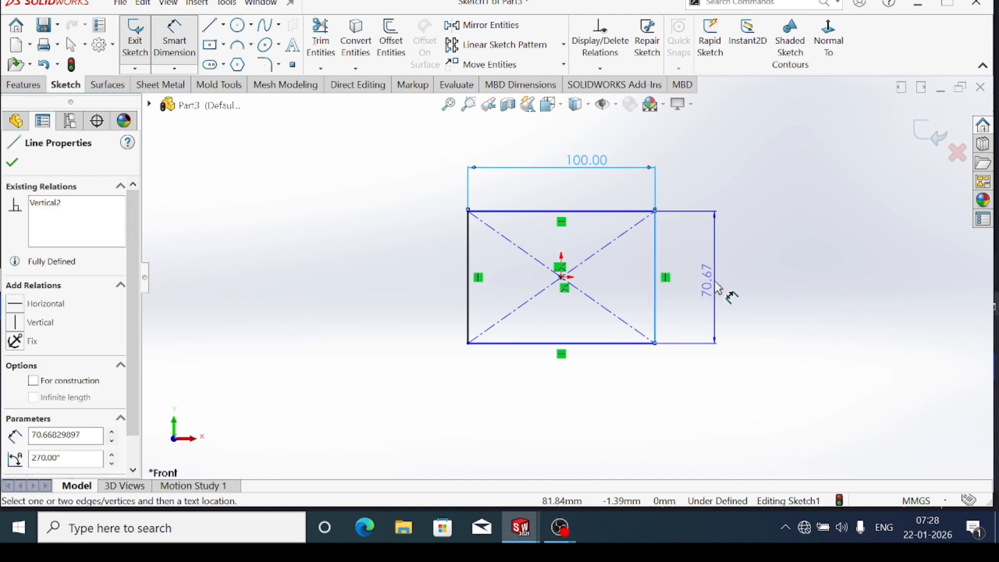
pyautogui.click(718, 288)
pyautogui.write('50')
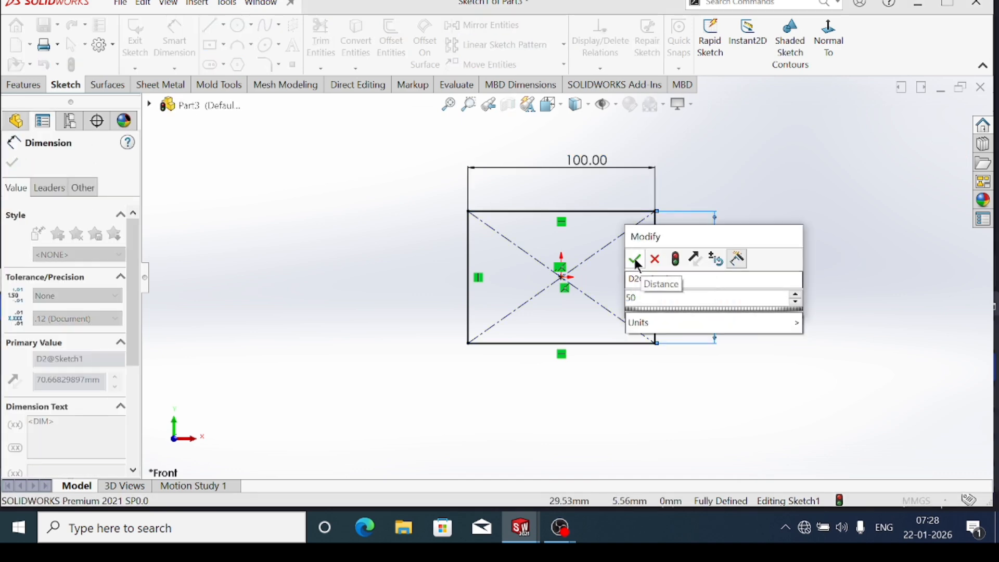
pyautogui.click(636, 260)
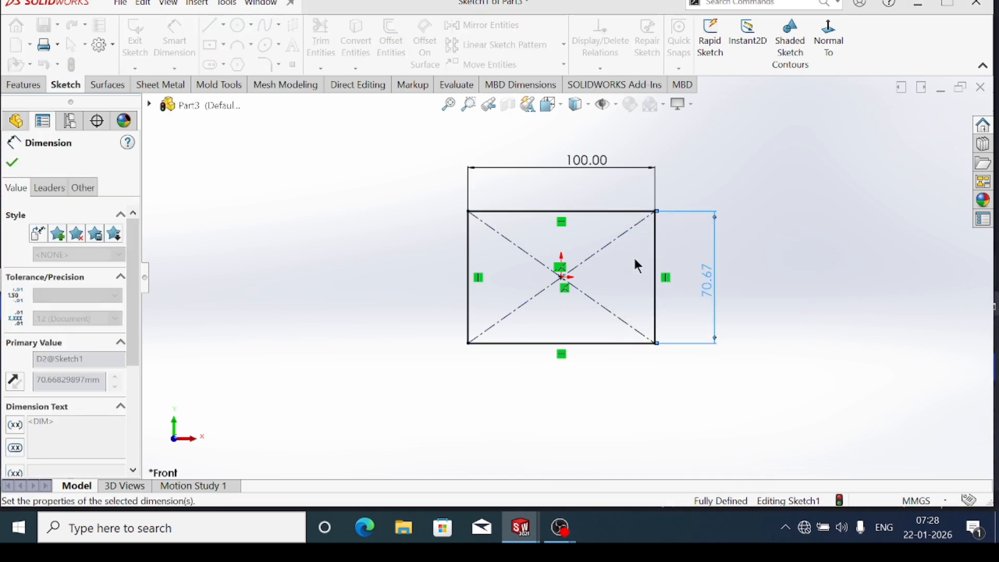
pyautogui.click(12, 165)
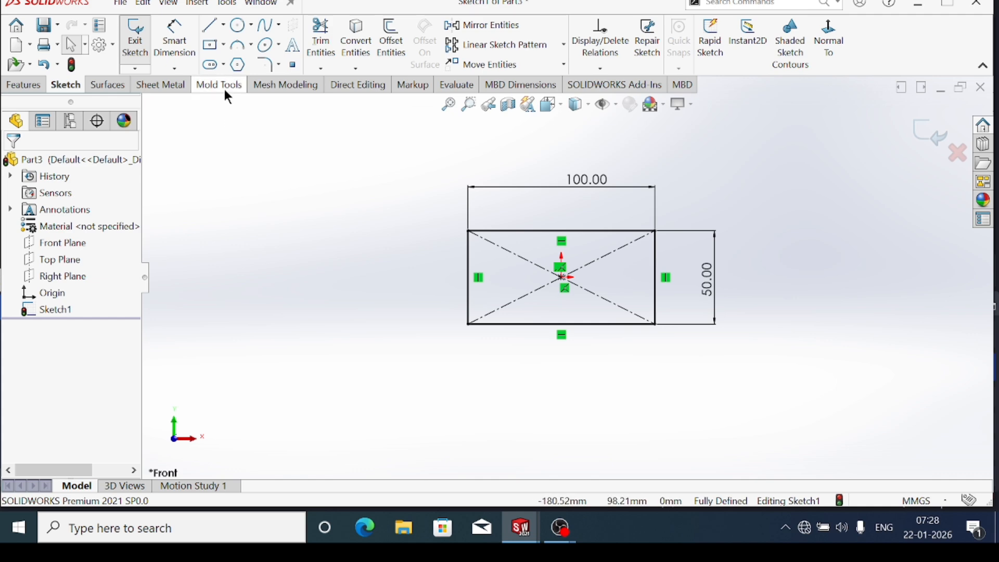
# Create a sheet metal base flange from the rectangle sketch with a thickness of 4 mm
pyautogui.click(163, 88)
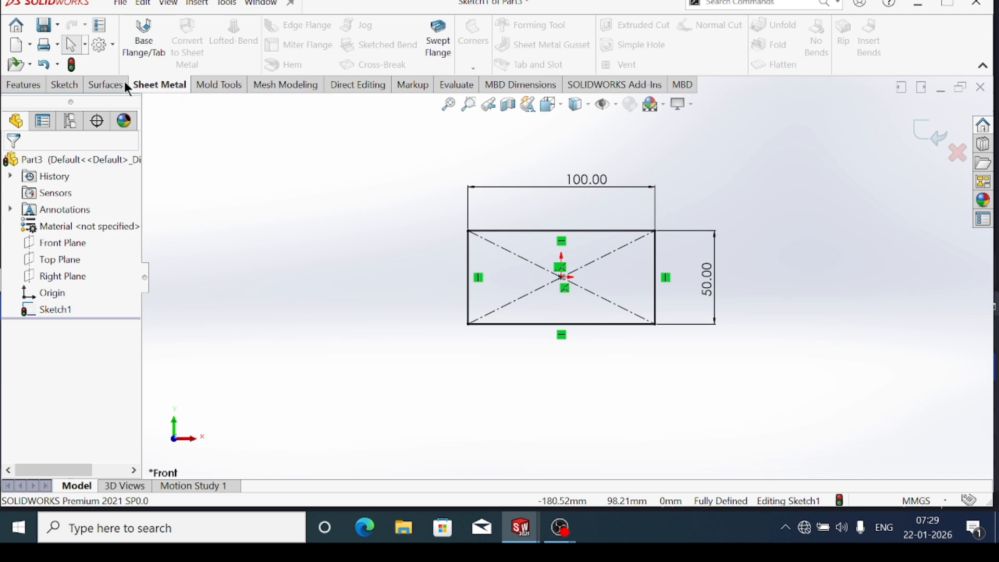
pyautogui.click(150, 40)
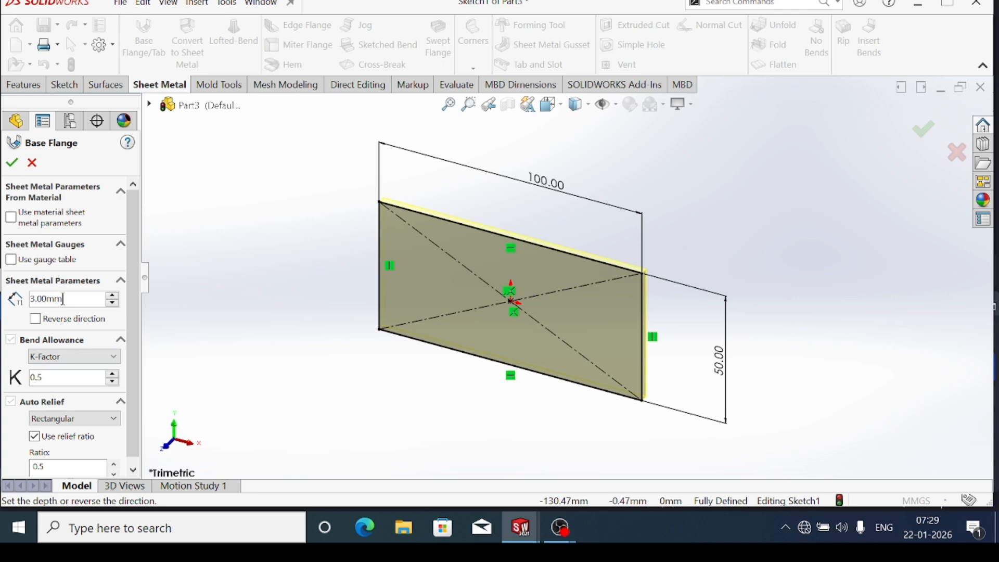
pyautogui.doubleClick(62, 299)
pyautogui.write('4')
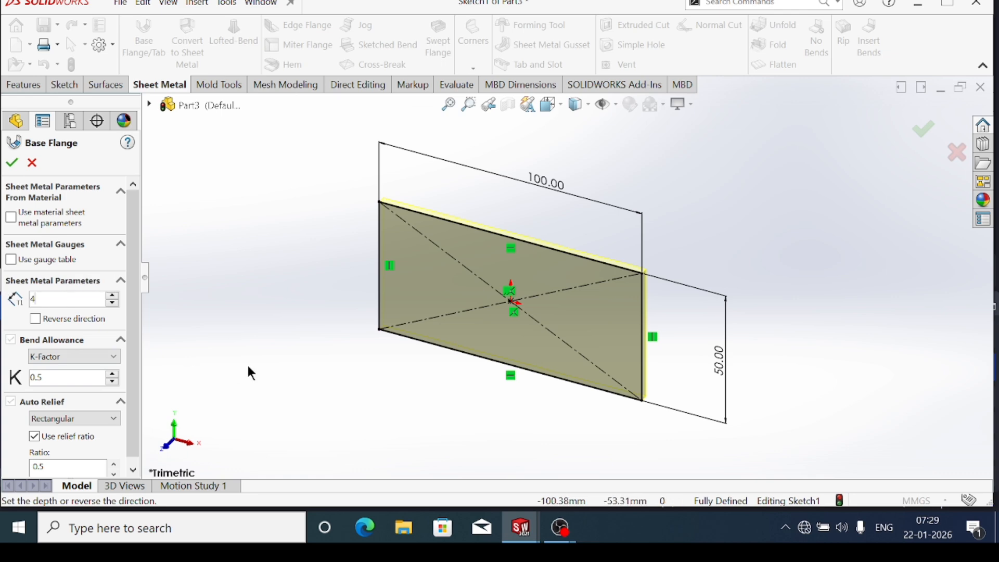
pyautogui.click(12, 163)
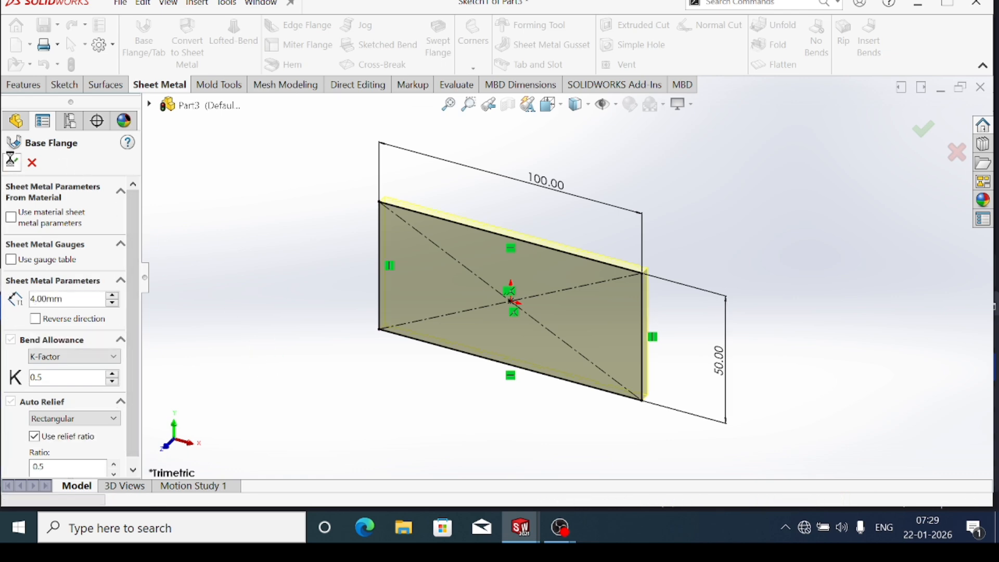
# Add a 90-degree edge flange 50 mm long along one short edge of the base plate, rising from its front face
pyautogui.moveTo(520, 309); pyautogui.dragTo(635, 205, button='middle')
pyautogui.moveTo(602, 272); pyautogui.dragTo(645, 248, button='middle')
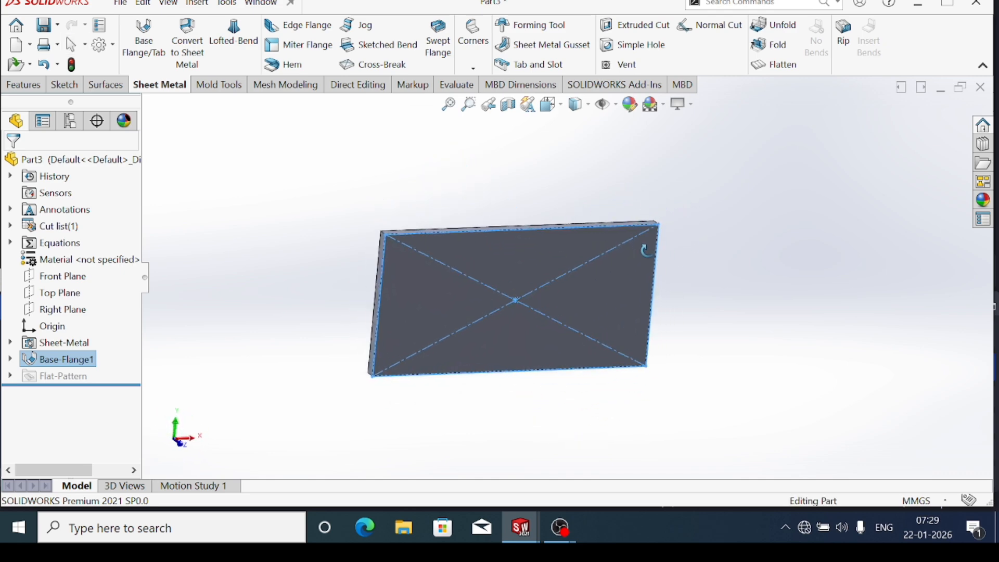
pyautogui.moveTo(592, 339); pyautogui.dragTo(520, 312, button='middle')
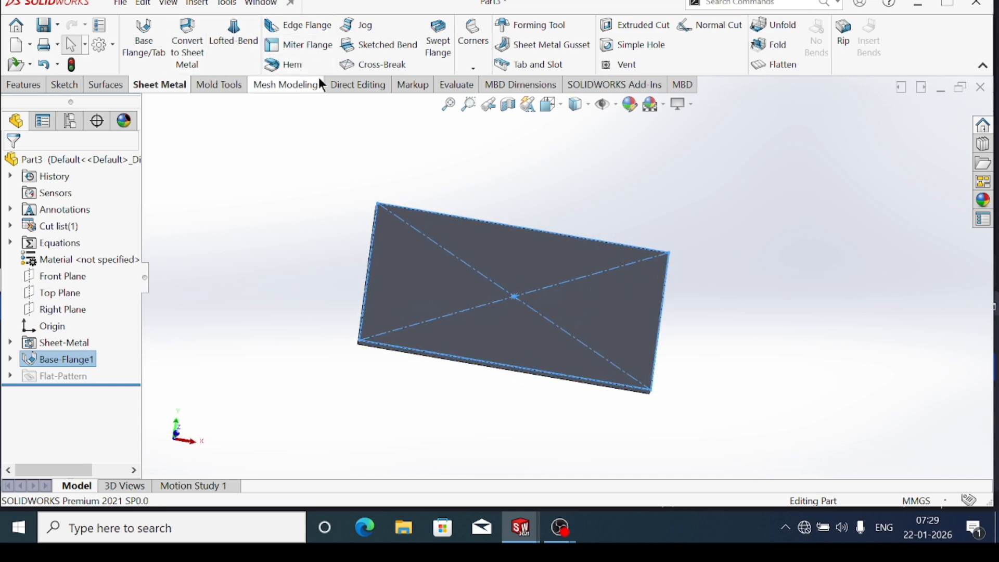
pyautogui.click(316, 27)
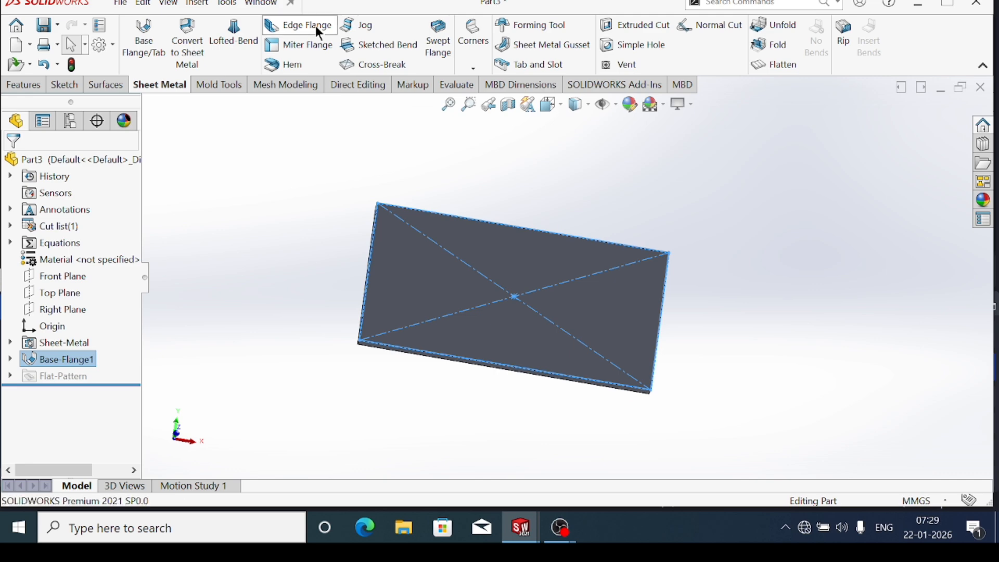
pyautogui.click(368, 293)
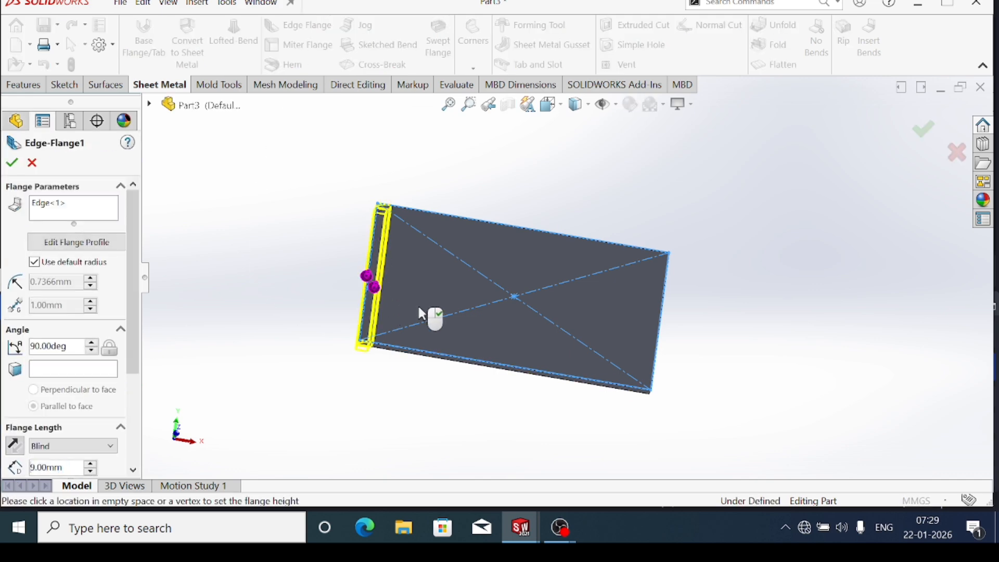
pyautogui.moveTo(448, 267); pyautogui.dragTo(458, 140, button='middle')
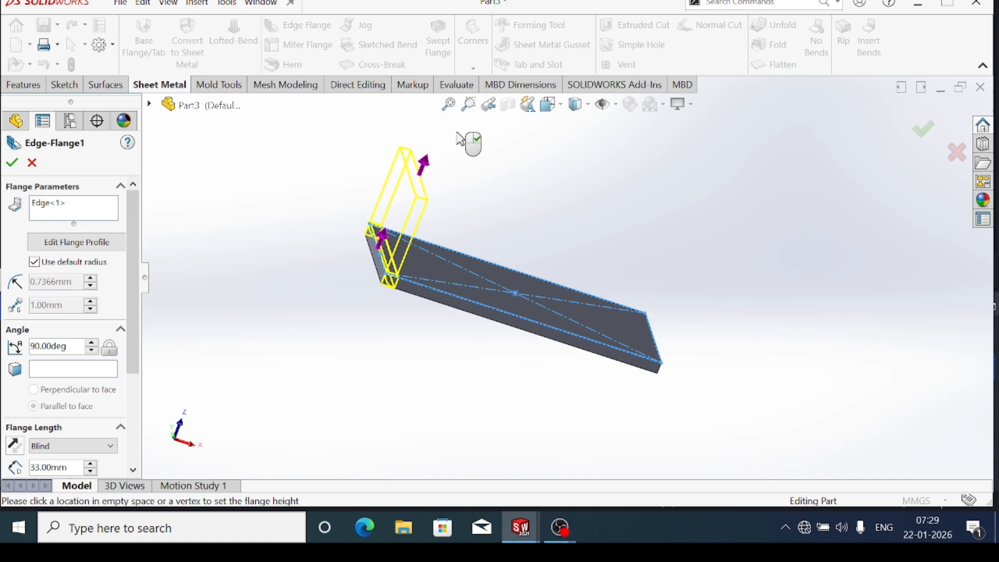
pyautogui.click(357, 167)
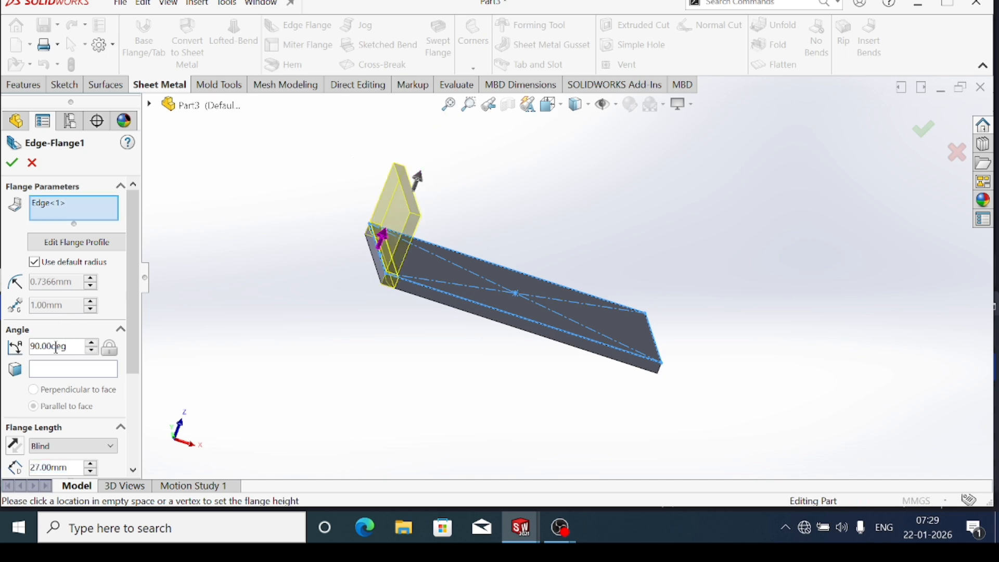
pyautogui.scroll(-3, 57, 392)
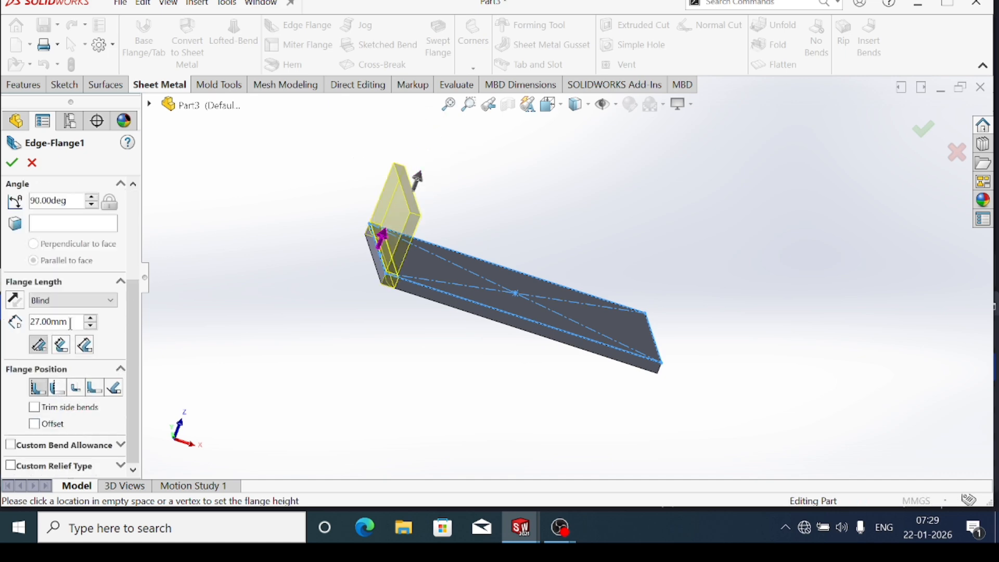
pyautogui.moveTo(70, 324); pyautogui.dragTo(31, 319)
pyautogui.write('50')
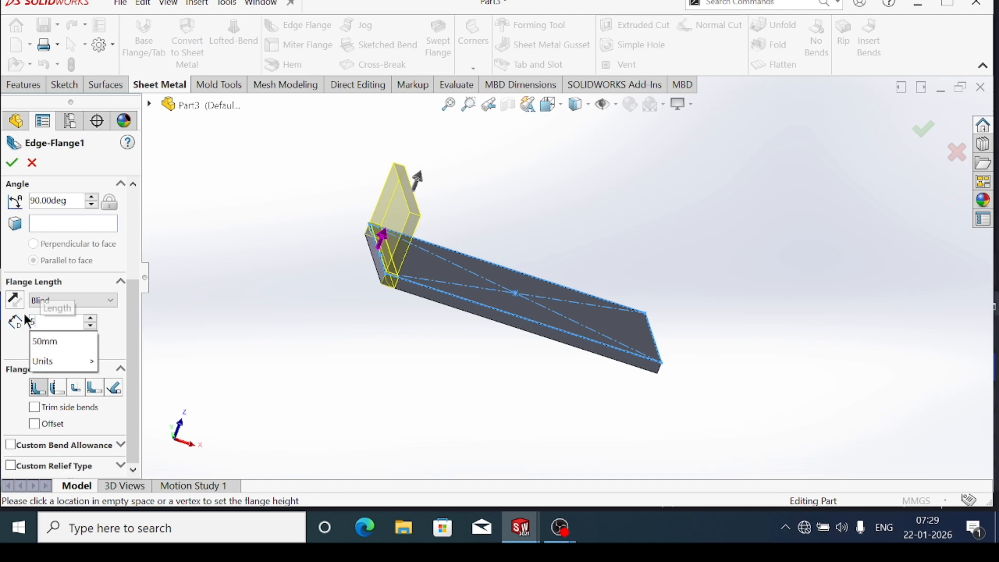
pyautogui.press('Return')
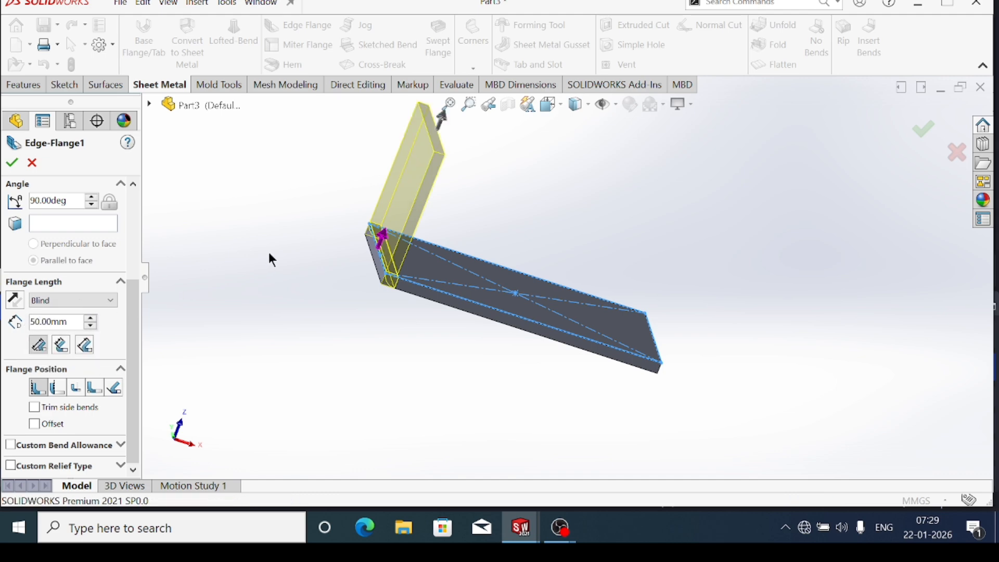
pyautogui.click(13, 164)
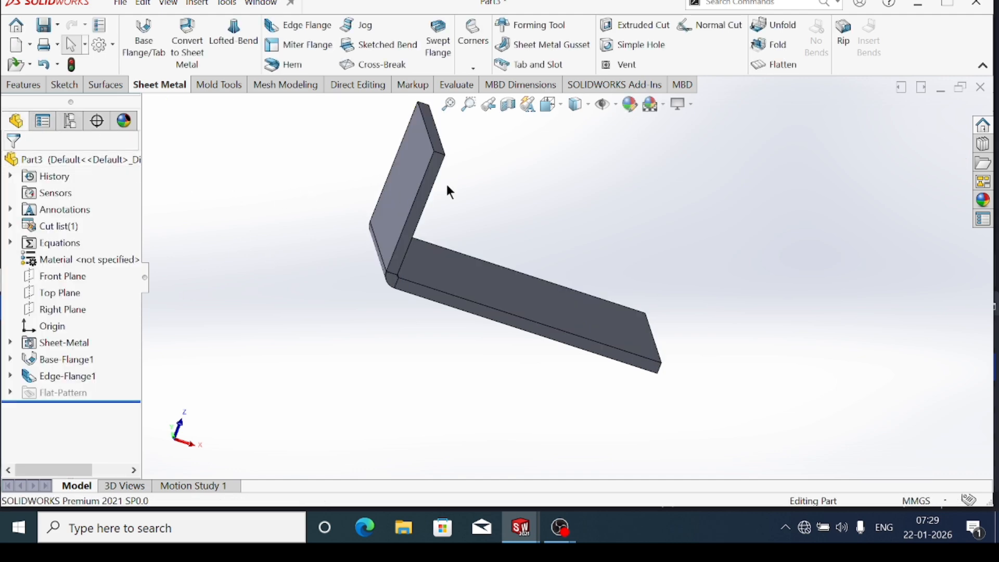
# Edit the whole part's appearance, trying standard green and pink as its color
pyautogui.moveTo(402, 203); pyautogui.dragTo(493, 145, button='middle')
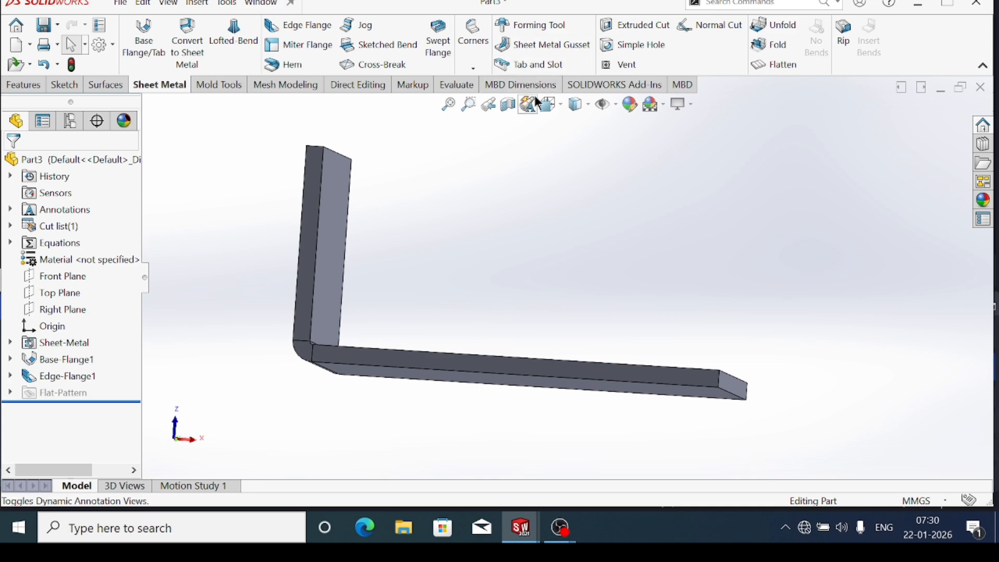
pyautogui.click(631, 106)
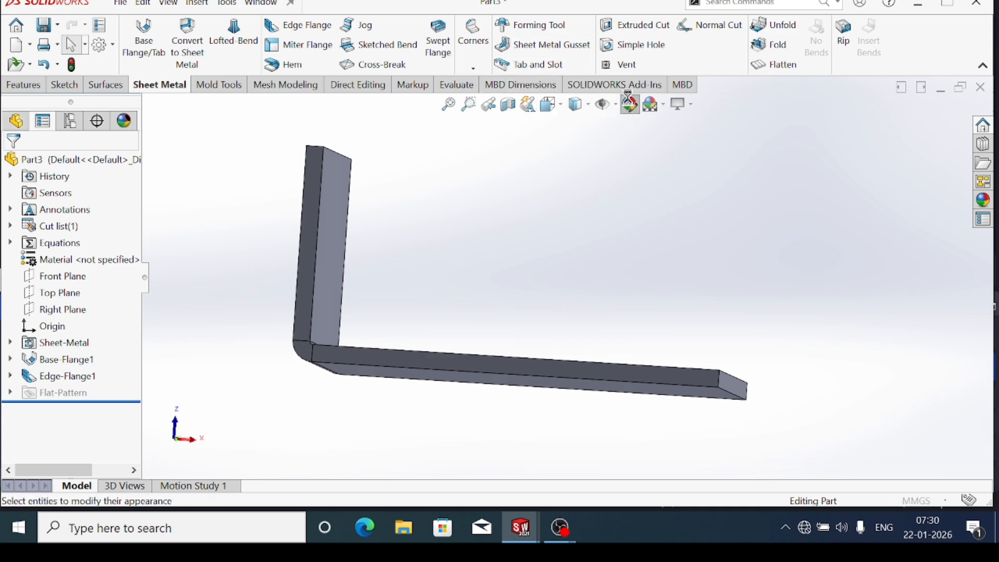
pyautogui.scroll(1, 879, 205)
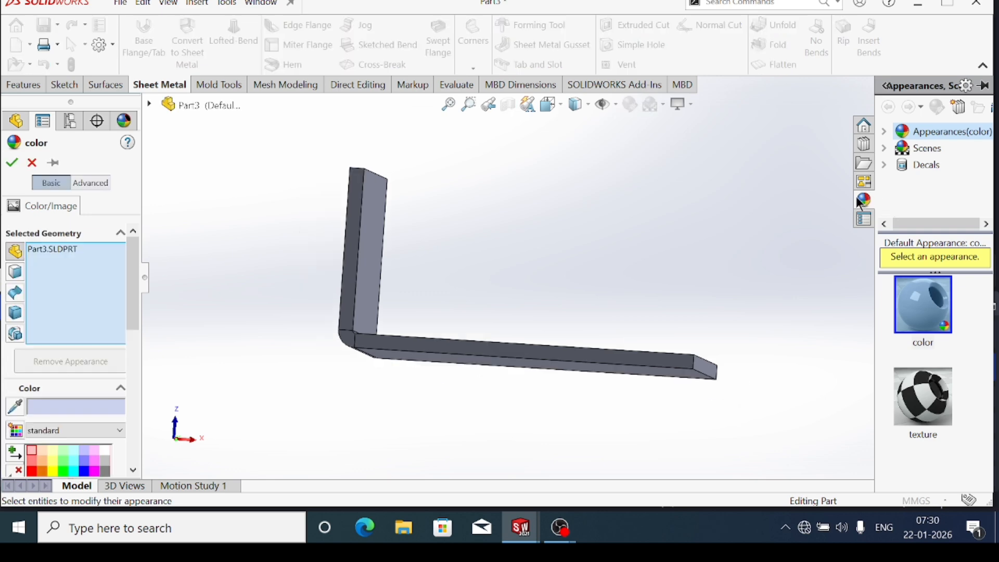
pyautogui.click(62, 468)
pyautogui.moveTo(407, 379); pyautogui.dragTo(384, 412, button='middle')
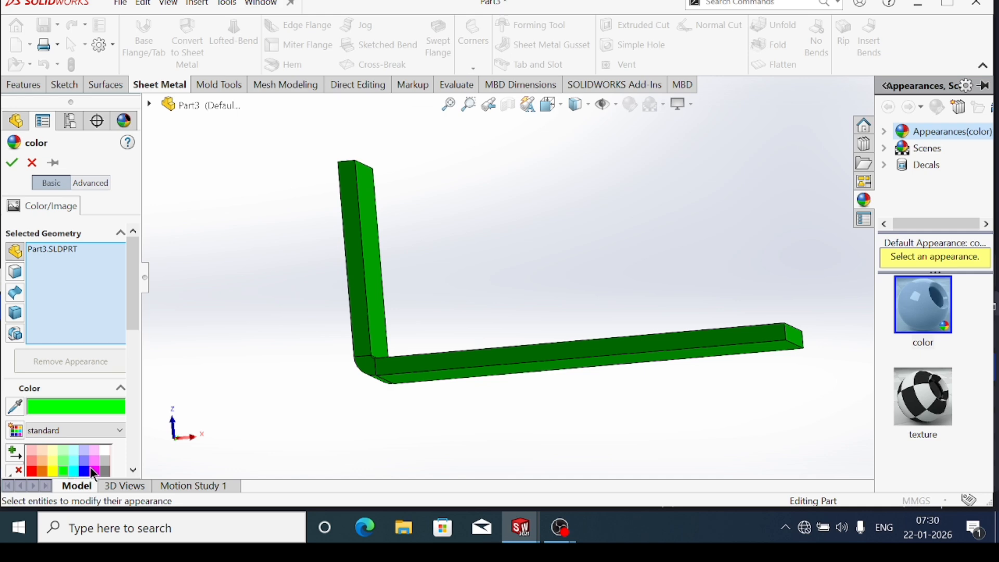
pyautogui.click(94, 470)
pyautogui.moveTo(310, 363); pyautogui.dragTo(312, 393, button='middle')
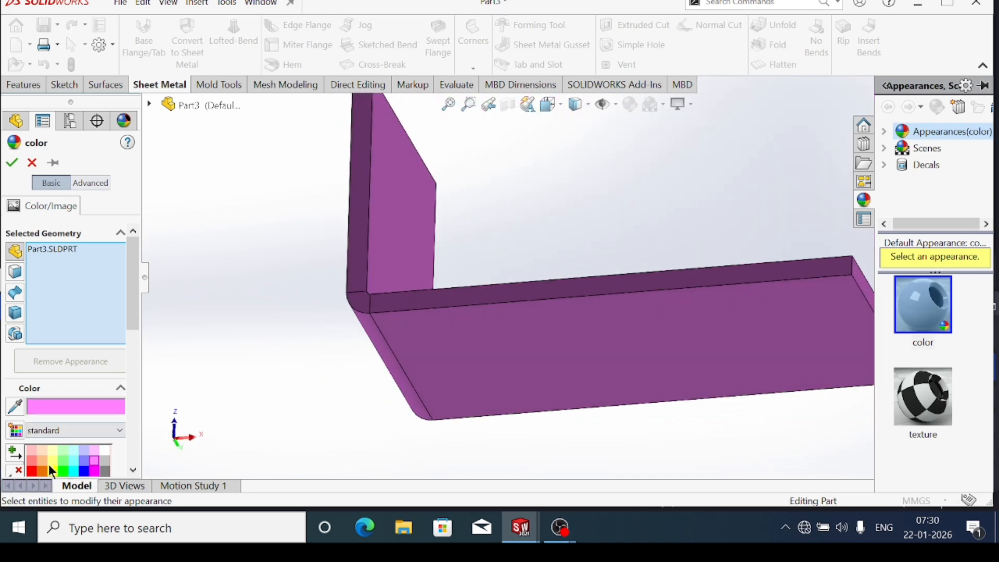